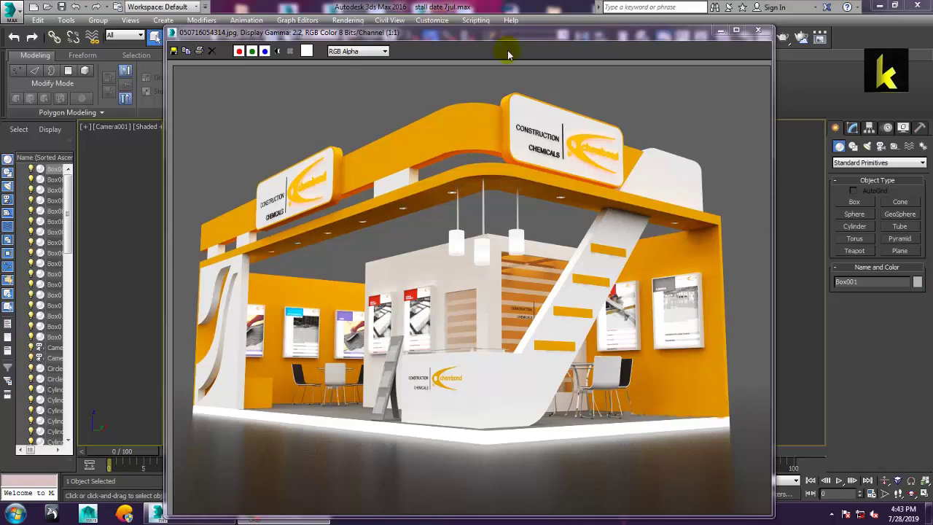
Drag the V-Ray frame buffer window aside and select Box008 inside the booth.
left_click_drag(535, 39, 209, 33)
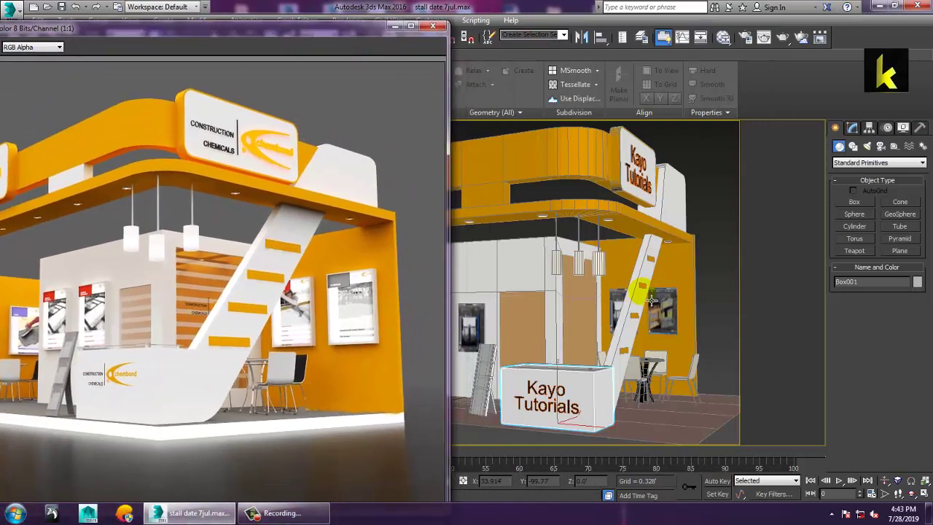
middle_click_drag(603, 309, 595, 312)
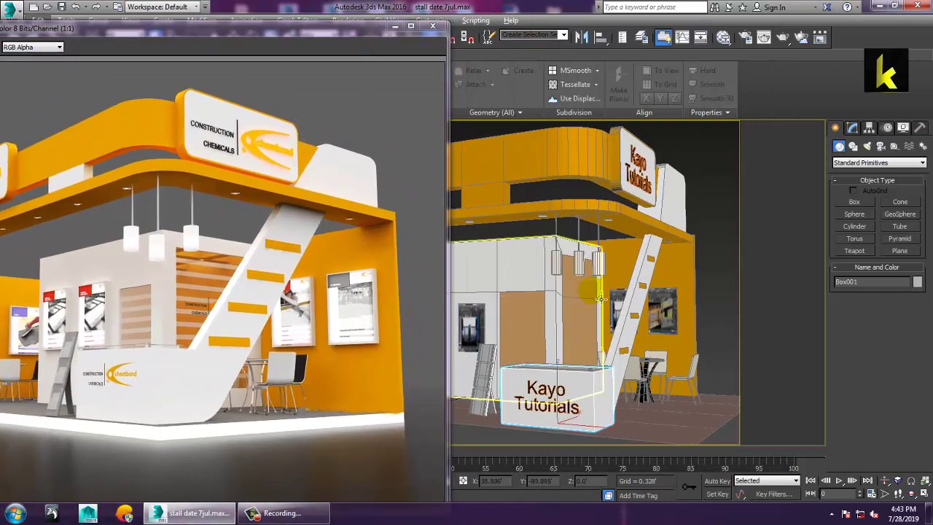
left_click(582, 300)
Orbit and zoom the Perspective view around the booth, pushing the frame buffer further left.
scroll(594, 310, "down", 6)
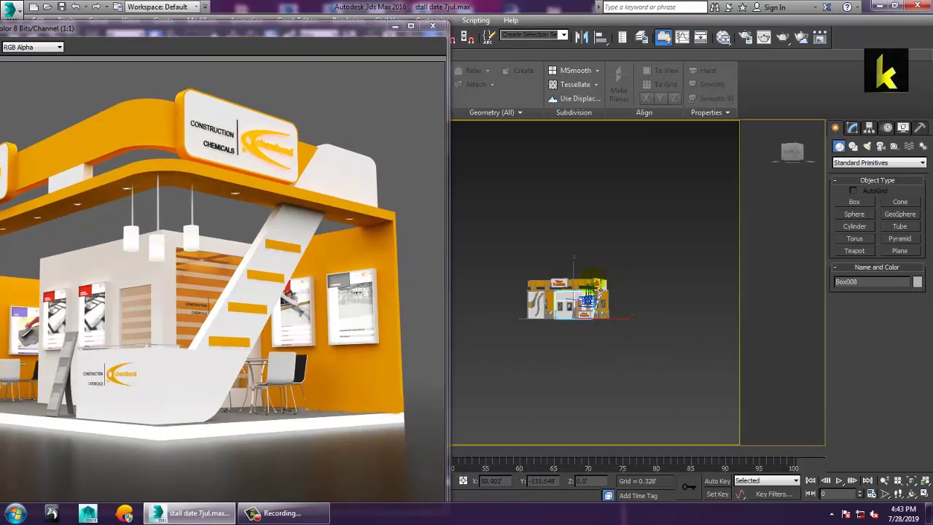
middle_click_drag(600, 290, 696, 287, "alt")
scroll(625, 321, "up", 5)
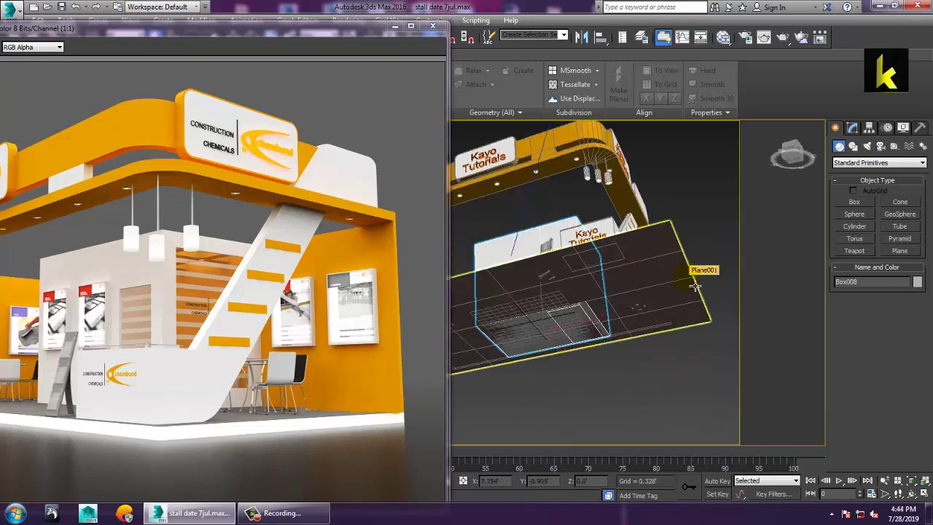
middle_click_drag(671, 279, 619, 306, "alt")
scroll(619, 306, "up", 4)
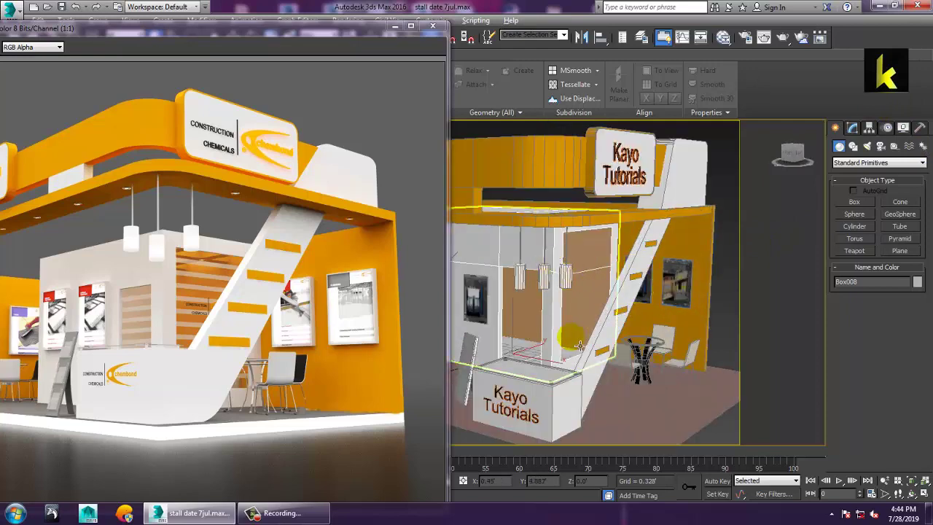
middle_click_drag(580, 344, 599, 346, "alt")
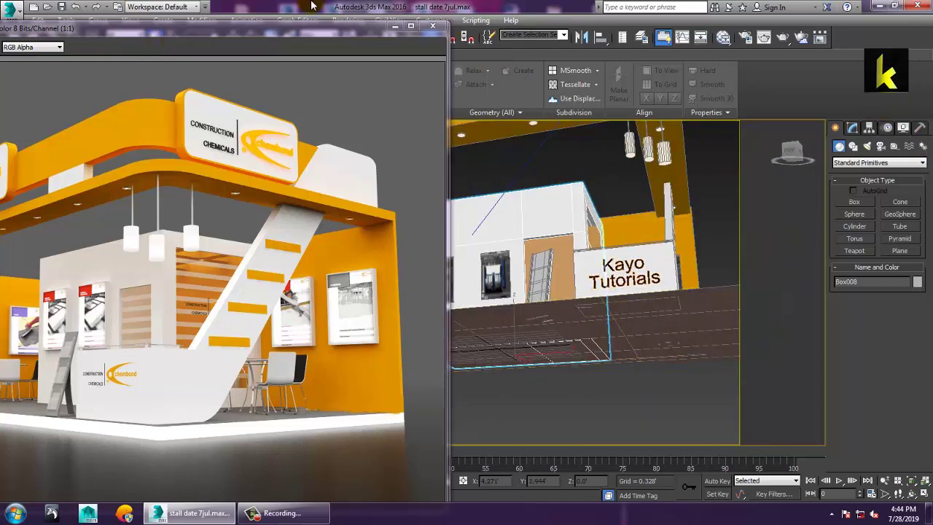
left_click_drag(312, 29, 11, 16)
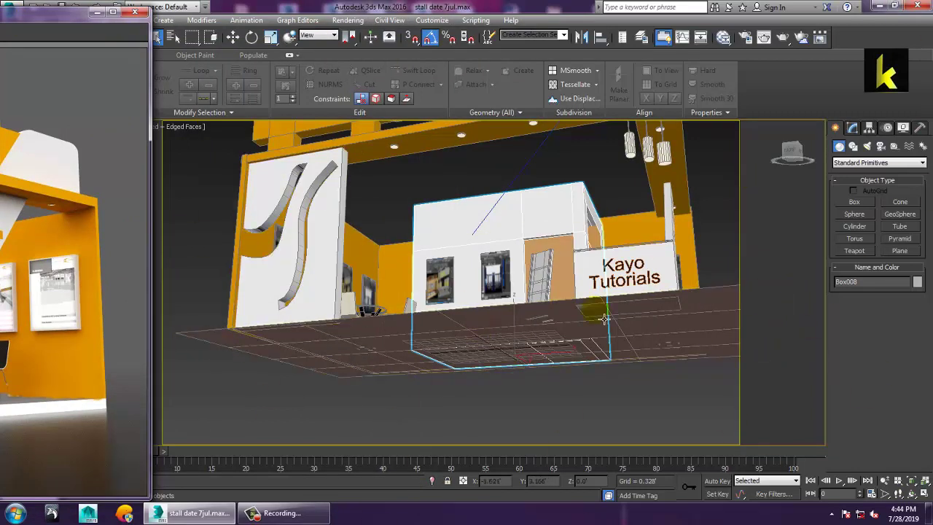
Create a VRayLight on the stall floor from the Create panel's VRay lights.
middle_click_drag(576, 333, 593, 197, "alt")
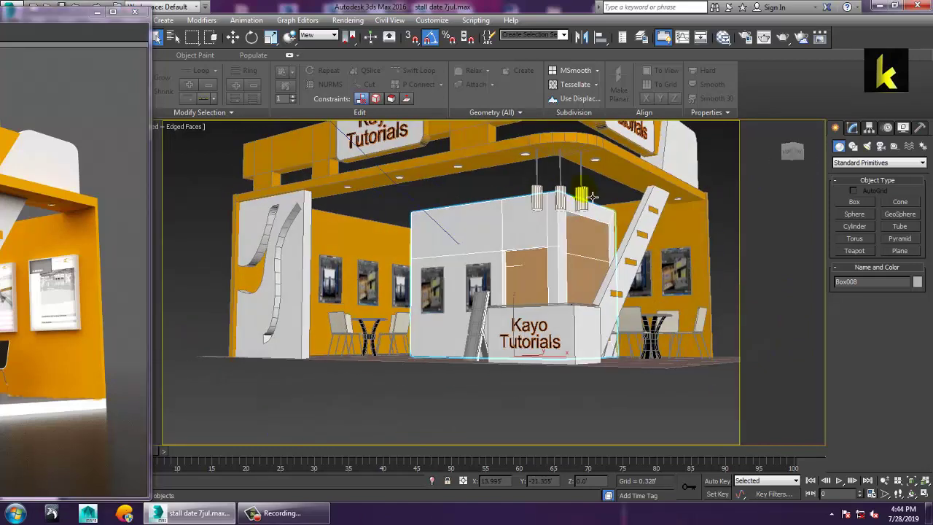
left_click(866, 146)
left_click(878, 162)
left_click(872, 187)
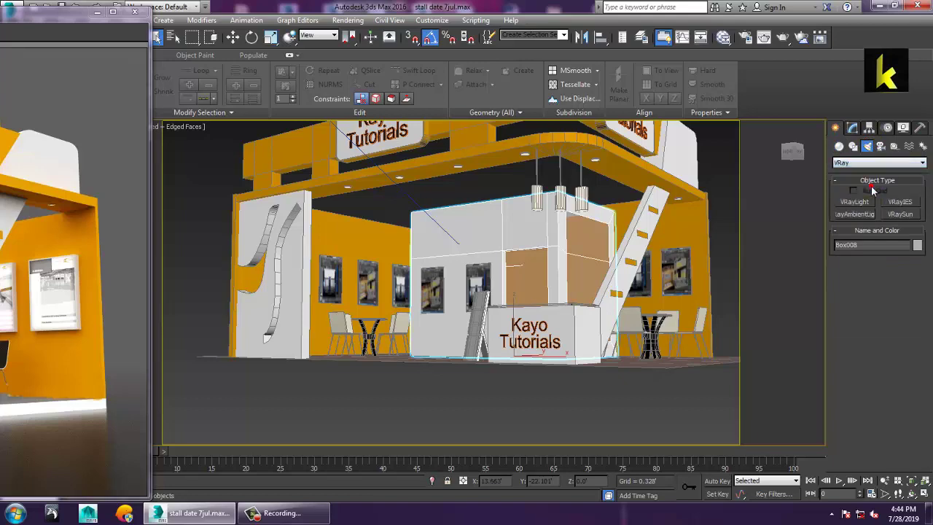
left_click(856, 203)
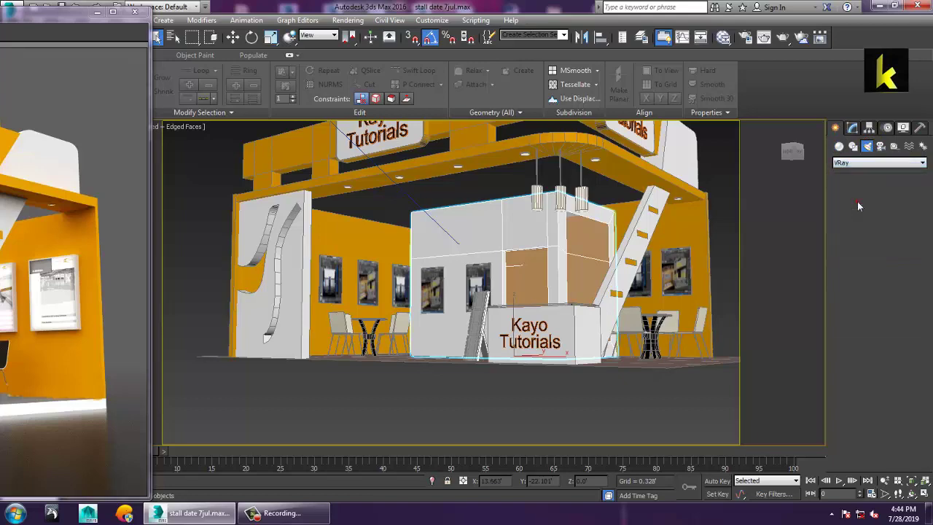
middle_click_drag(364, 406, 403, 409, "alt")
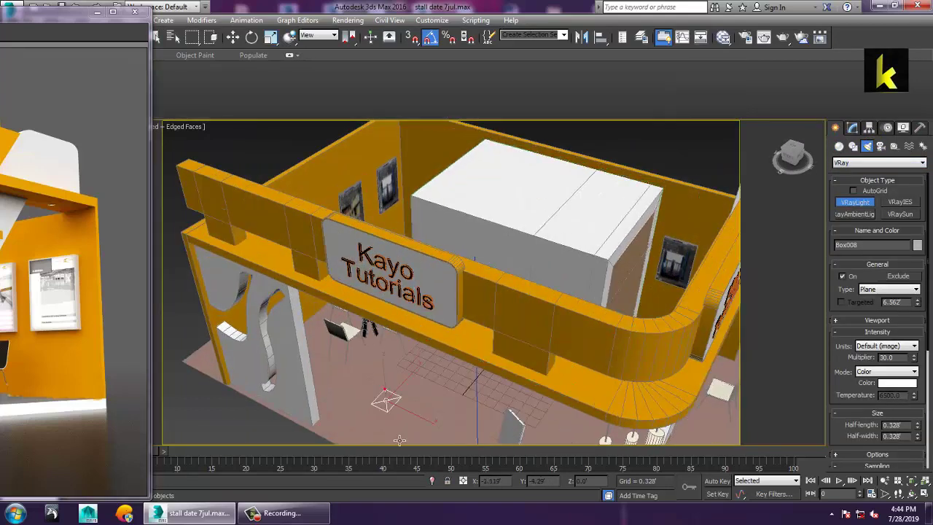
left_click_drag(386, 393, 436, 437)
right_click(404, 393)
Raise the light off the floor and make it a targeted Sphere light in Modify.
middle_click_drag(422, 337, 408, 365, "alt")
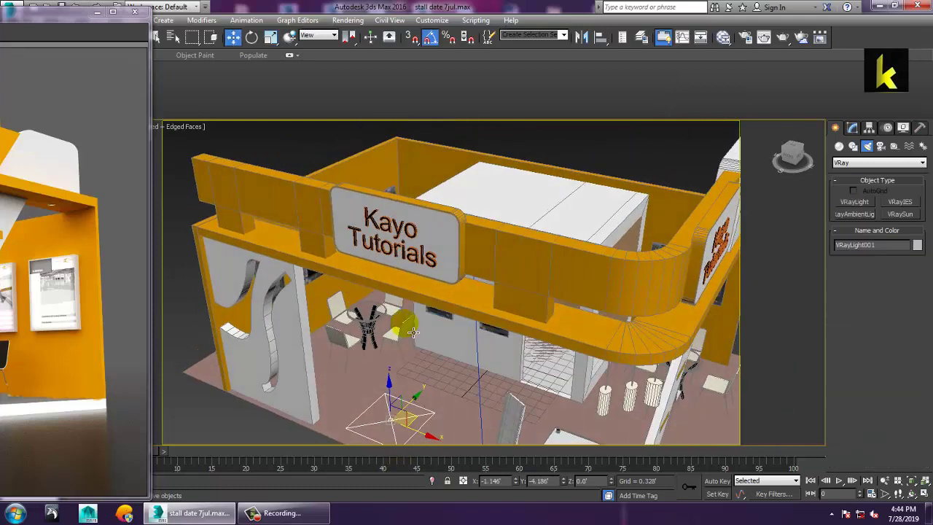
left_click_drag(386, 382, 384, 292)
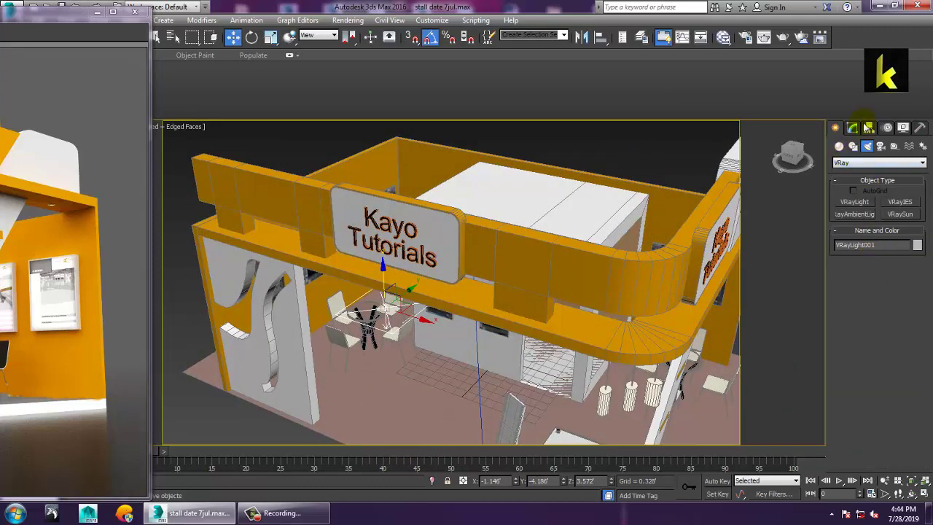
left_click(853, 128)
left_click(888, 305)
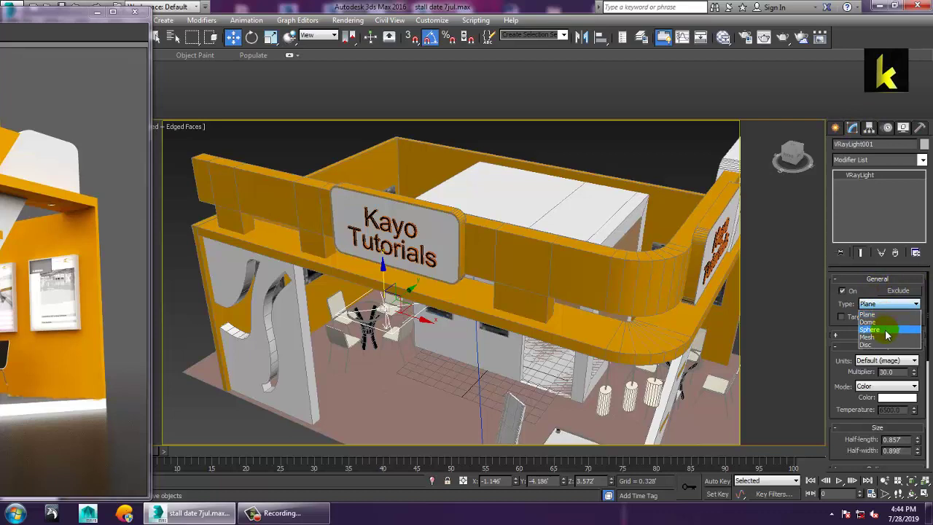
left_click(886, 332)
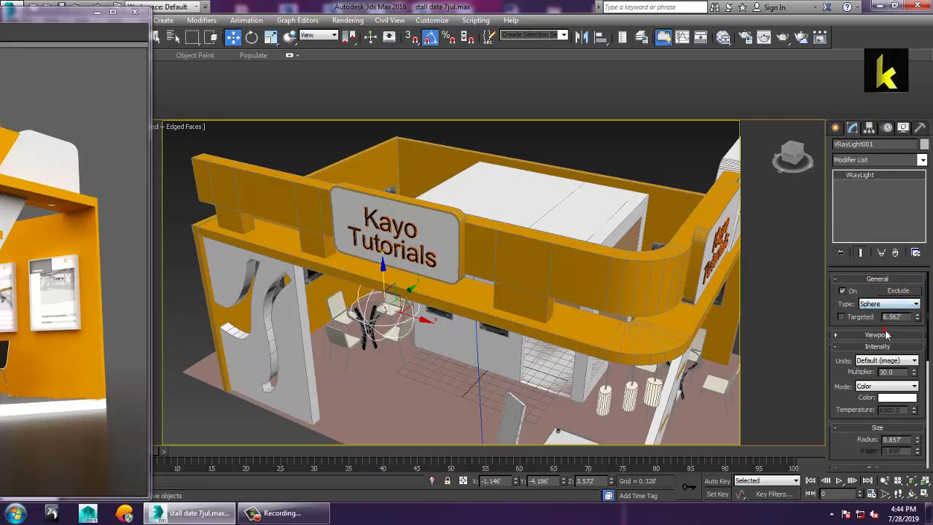
left_click(842, 317)
middle_click_drag(437, 287, 410, 350, "alt")
Select the sphere light, not its target, in the Perspective view.
scroll(409, 350, "down", 5)
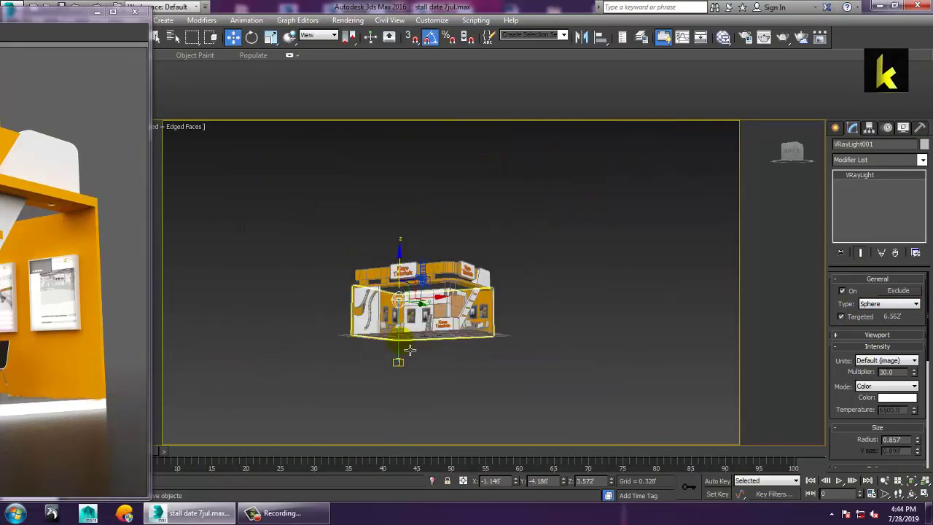
left_click(398, 363)
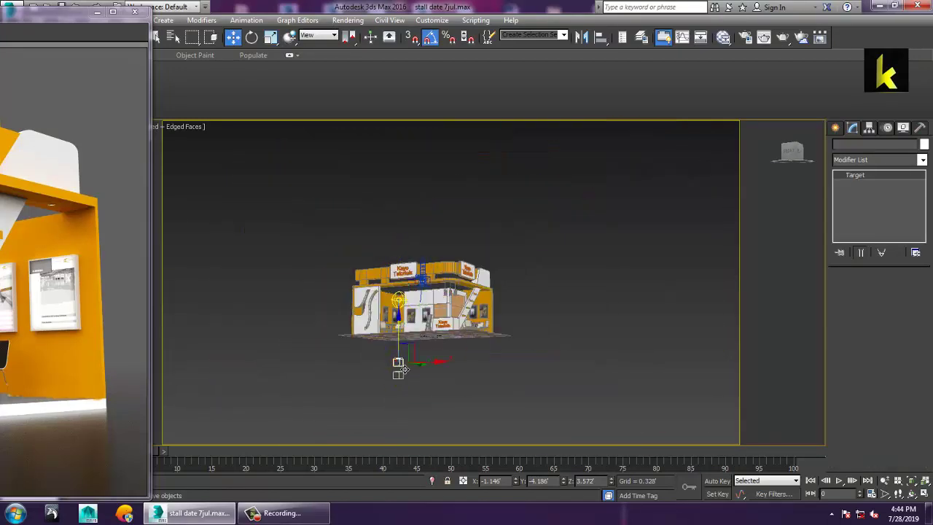
left_click(435, 337)
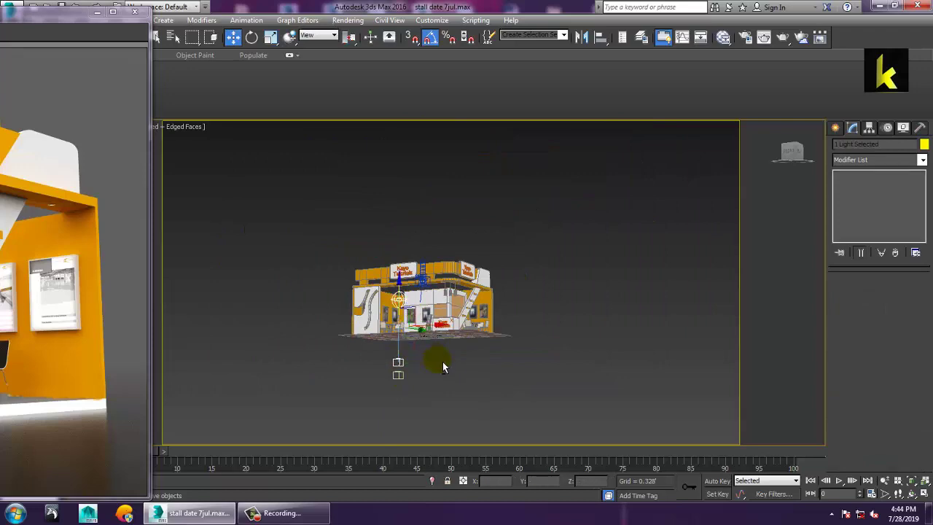
scroll(422, 324, "up", 5)
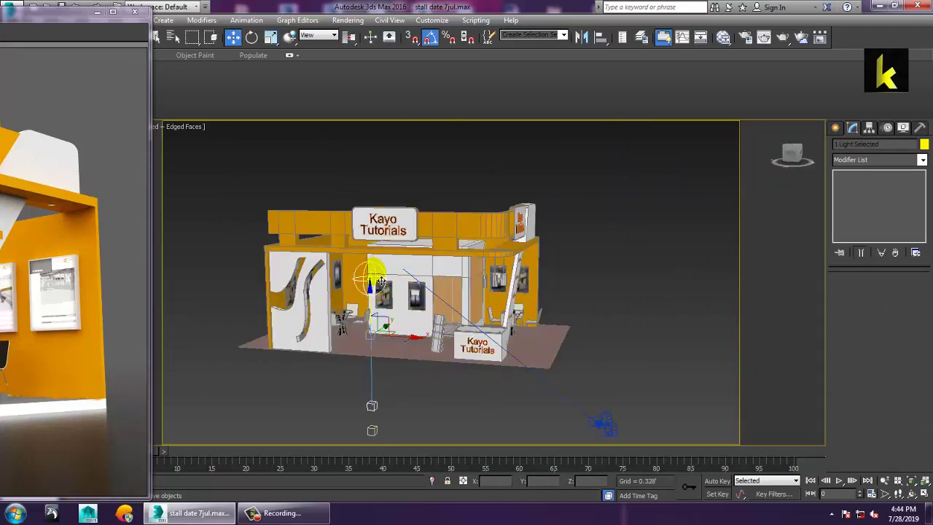
middle_click_drag(381, 281, 385, 219, "alt")
In the maximized Top view, move the sphere light left along X toward the curved wall.
key("alt+w")
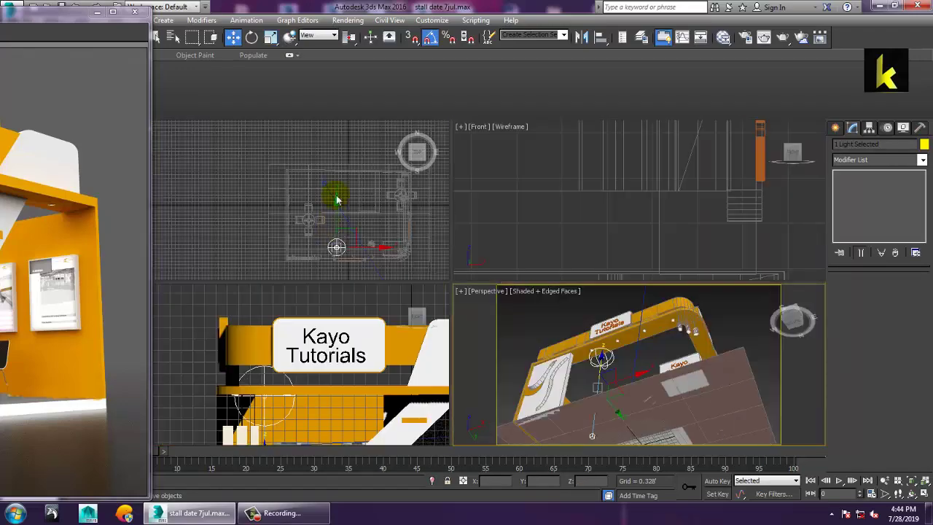
key("alt+w")
middle_click_drag(576, 289, 427, 231)
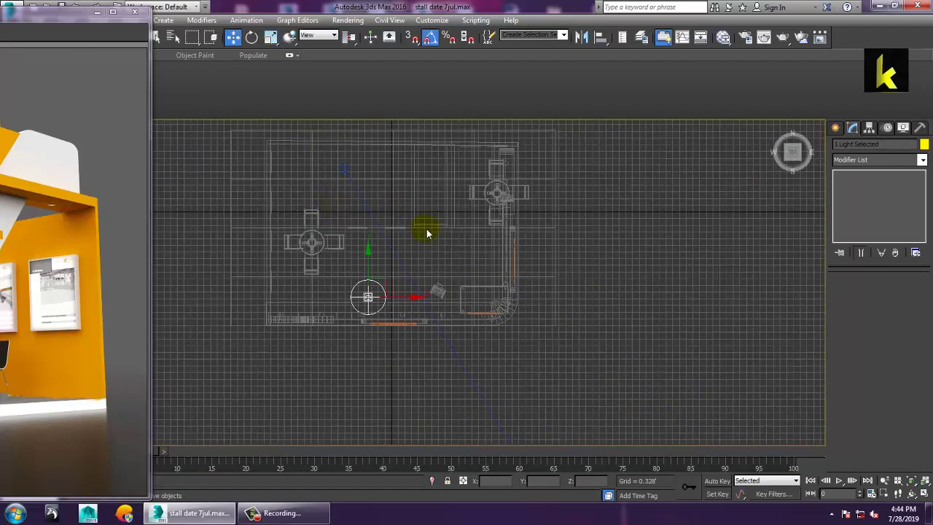
scroll(566, 225, "up", 6)
middle_click_drag(433, 333, 714, 194)
scroll(631, 313, "down", 2)
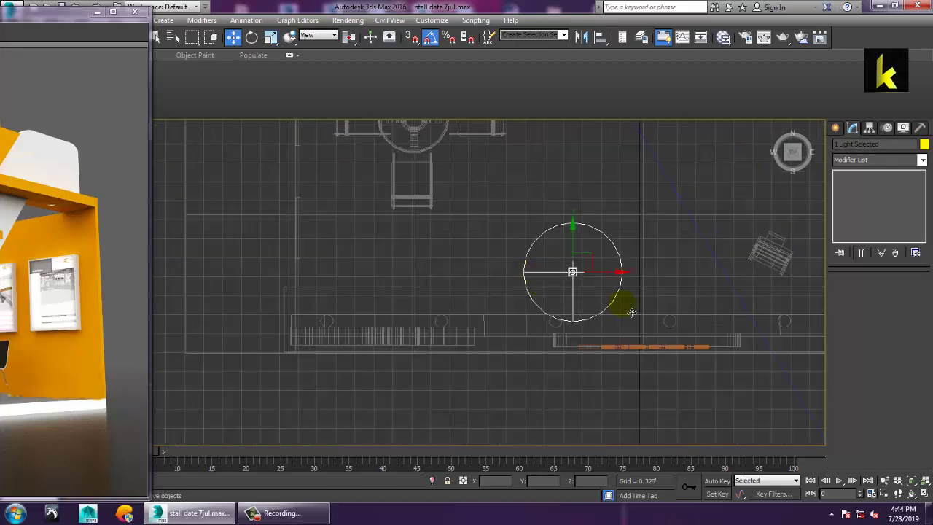
left_click_drag(616, 280, 352, 293)
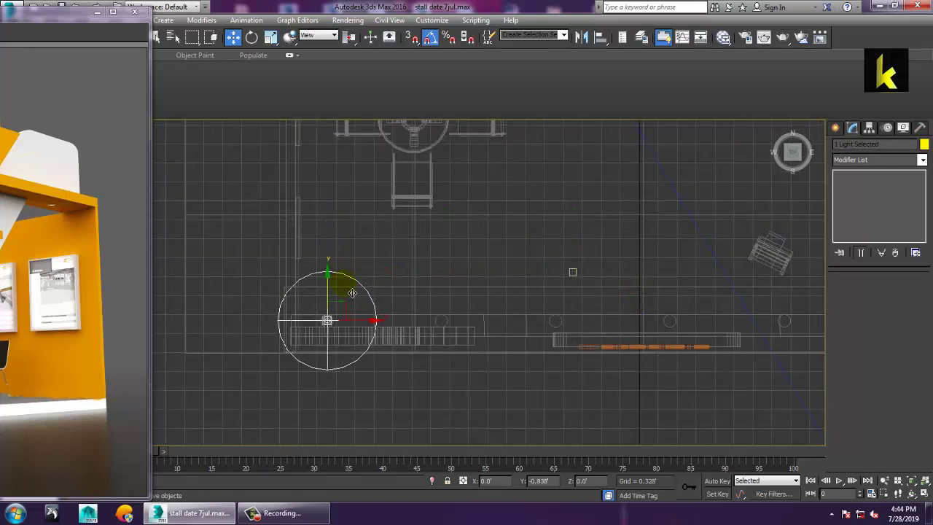
Return to the enlarged Perspective view and move the frame buffer window down.
key("alt+w")
middle_click_drag(634, 386, 646, 395, "alt")
key("alt+w")
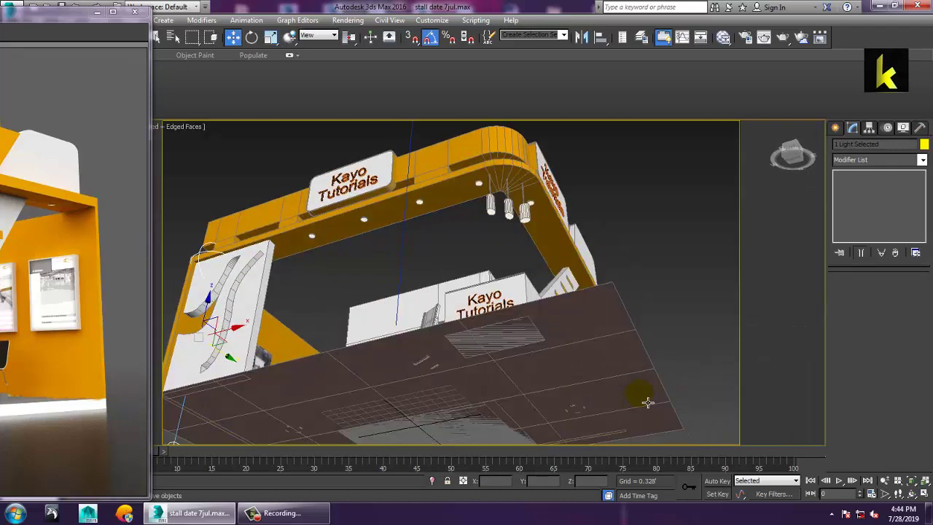
scroll(646, 395, "up", 2)
mouse_move(51, 28)
left_mouse_down()
mouse_move(75, 182)
mouse_move(110, 260)
left_mouse_up()
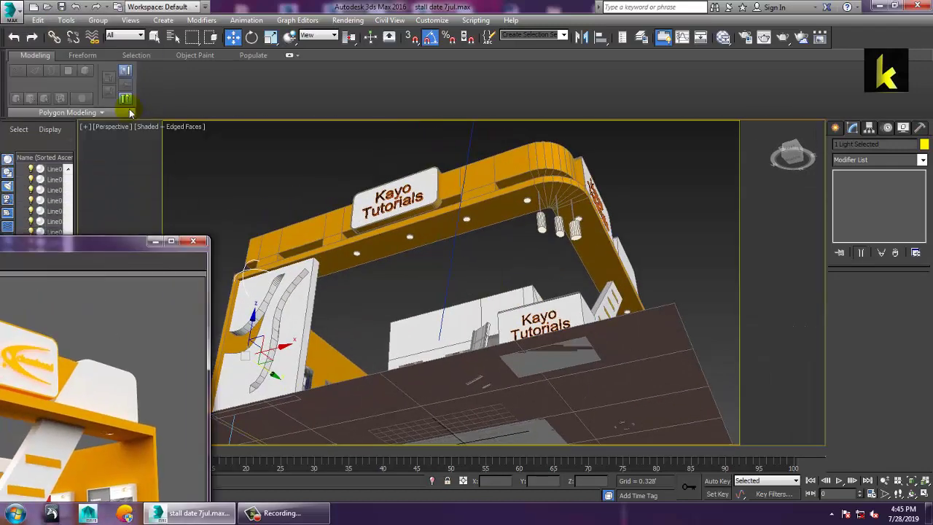
Switch the Perspective viewport to Realistic shading.
left_click(145, 126)
left_click(175, 139)
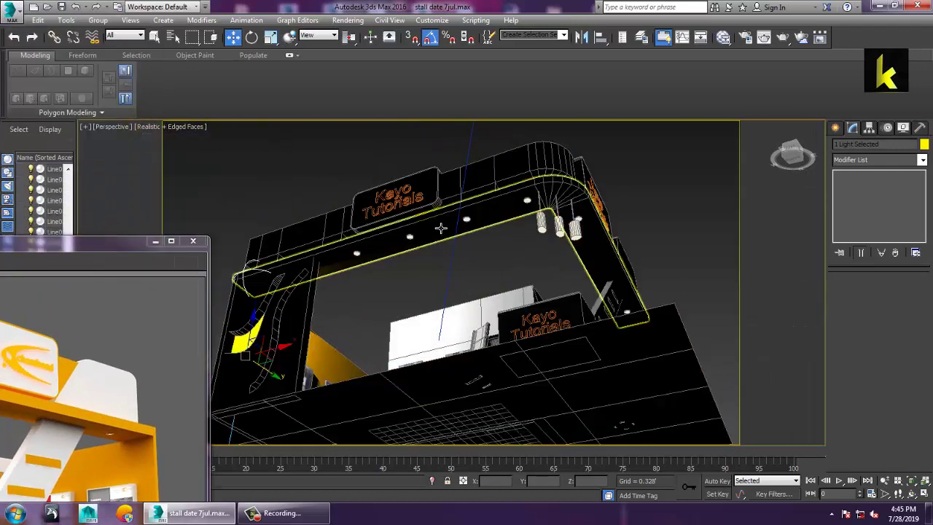
middle_click_drag(500, 279, 408, 313, "alt")
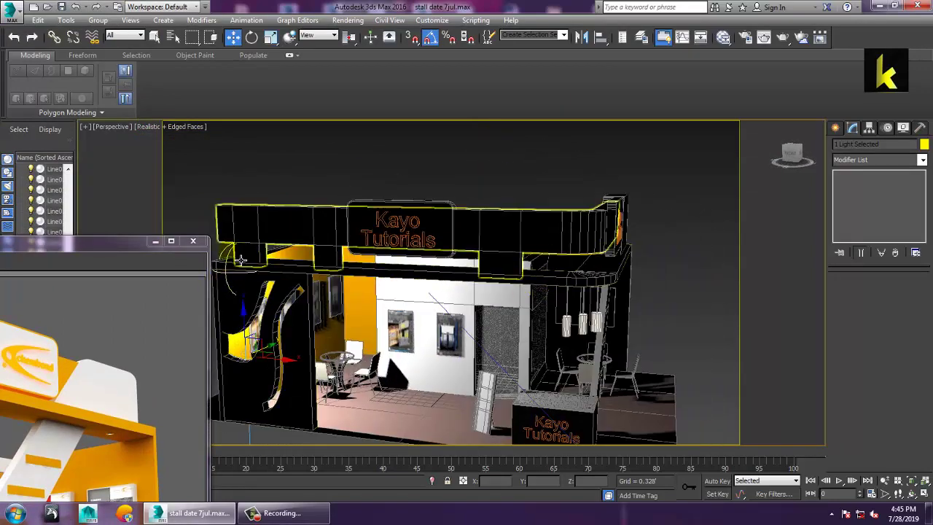
Move the light toward the back wall just below the ceiling and set Multiplier to 5.0.
left_click_drag(295, 366, 402, 384)
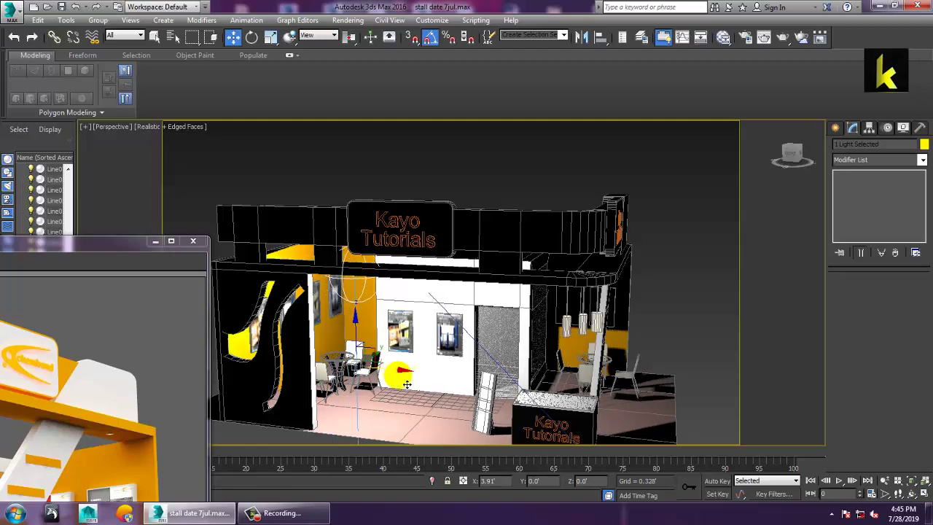
middle_click_drag(376, 328, 387, 339, "alt")
left_click_drag(362, 333, 396, 372)
middle_click_drag(450, 336, 465, 369, "alt")
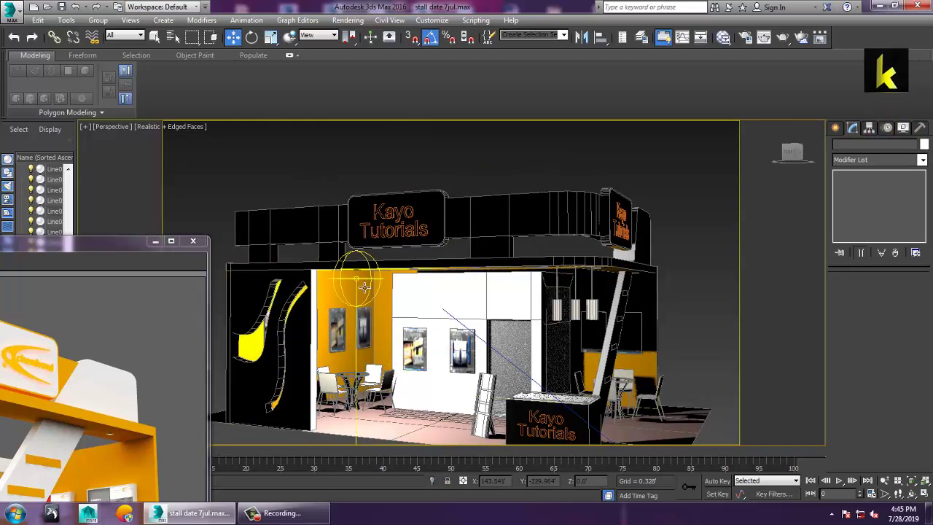
left_click_drag(913, 372, 920, 397)
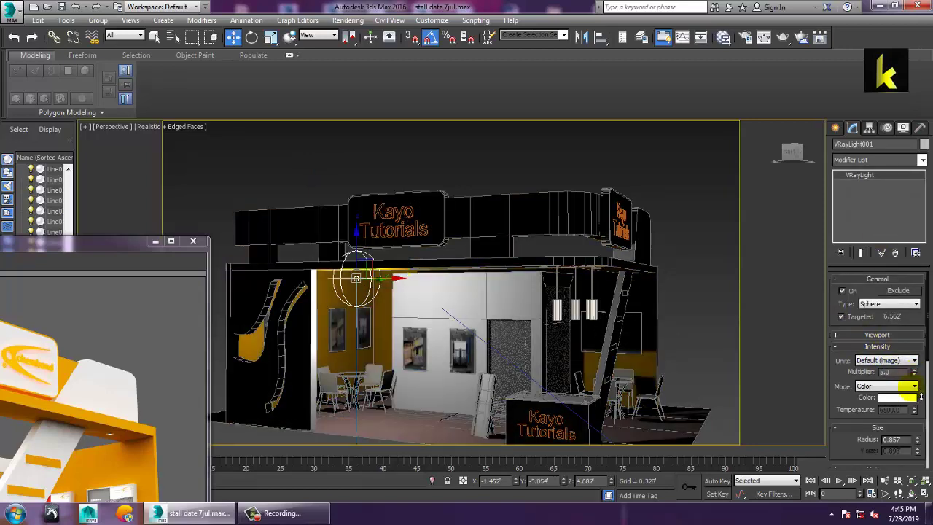
Set the light colour to a warm peach tone, R240 G177 B121, in the Color Selector.
left_click(897, 397)
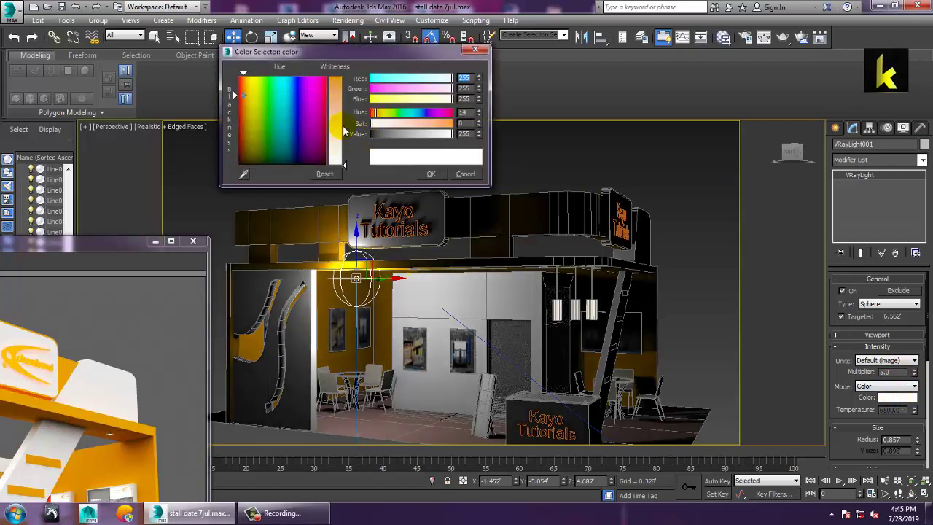
mouse_move(344, 165)
left_mouse_down()
mouse_move(343, 117)
mouse_move(343, 127)
left_mouse_up()
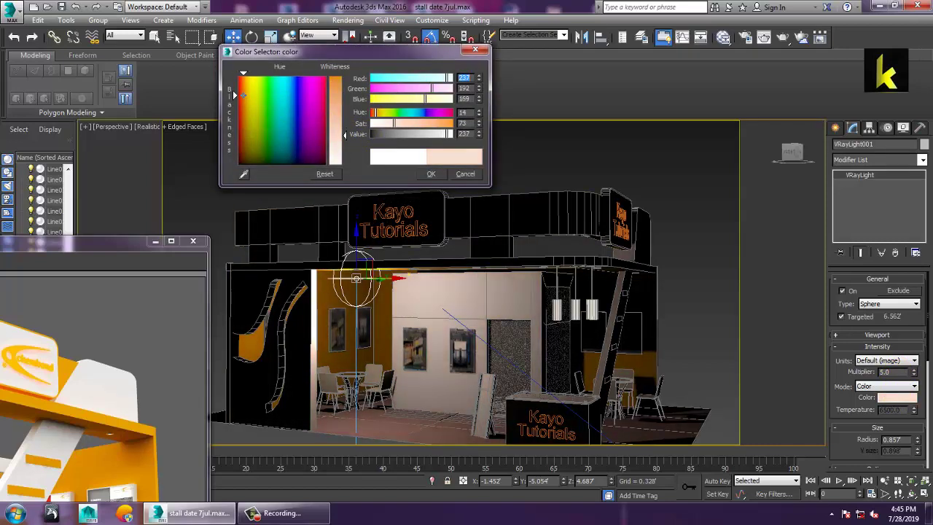
left_click_drag(244, 95, 248, 89)
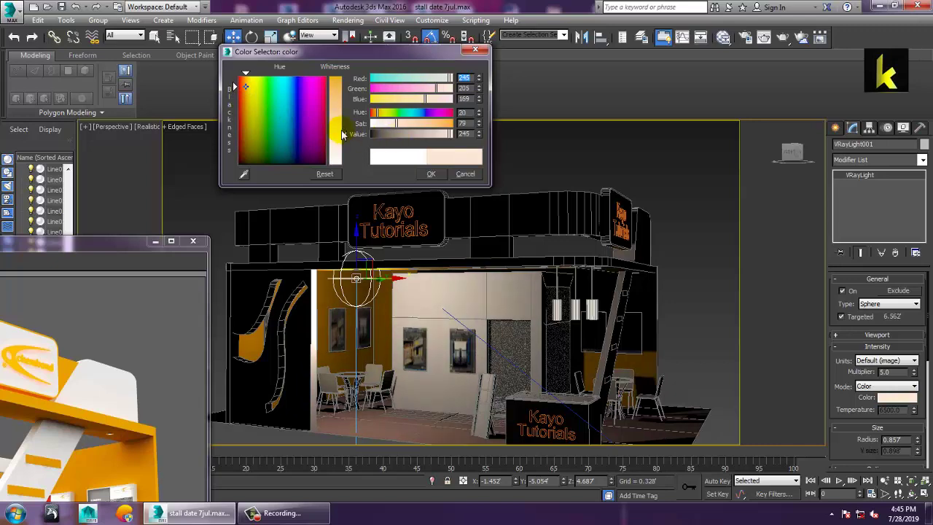
left_click_drag(342, 135, 343, 120)
left_click(429, 175)
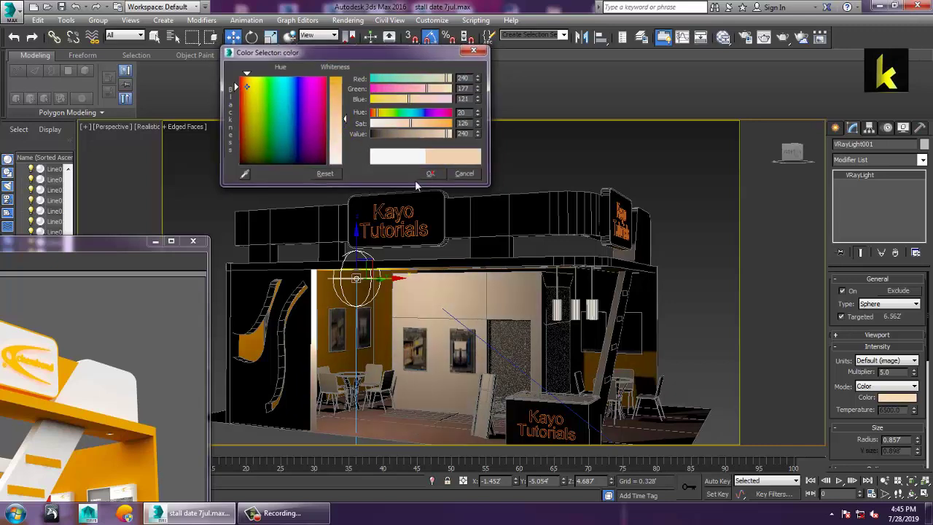
Select the sphere light and maximize the Top view centred on it.
middle_click_drag(375, 135, 374, 177)
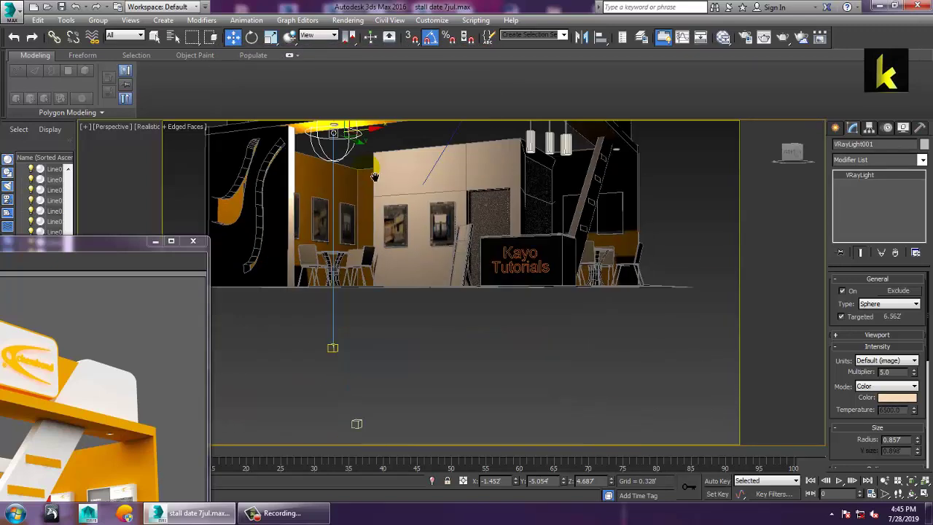
left_click(333, 349)
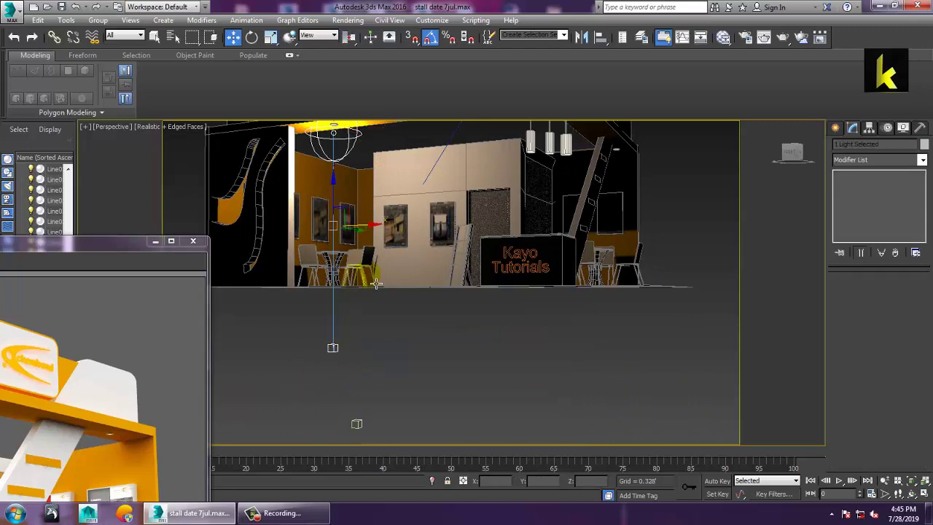
key("alt+w")
right_click(281, 162)
key("alt+w")
middle_click_drag(294, 183, 287, 123)
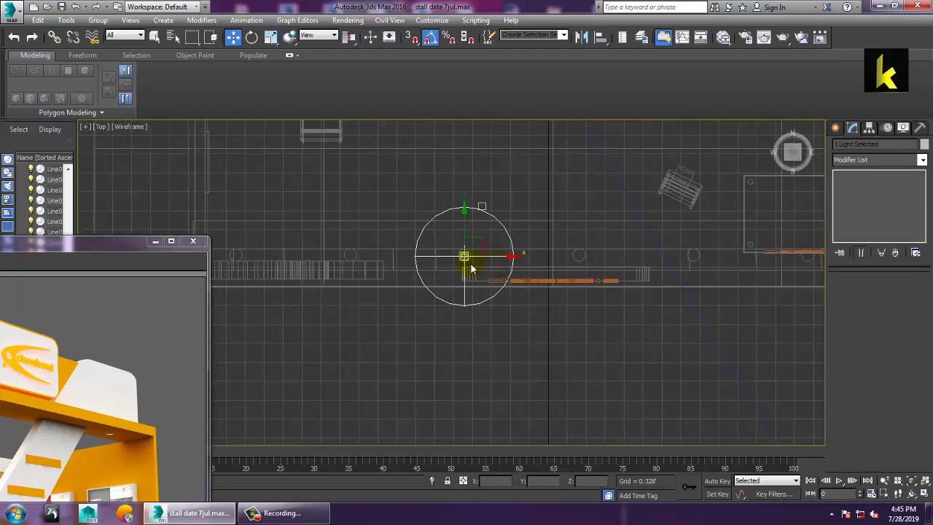
middle_click_drag(470, 269, 383, 287)
scroll(383, 287, "down", 2)
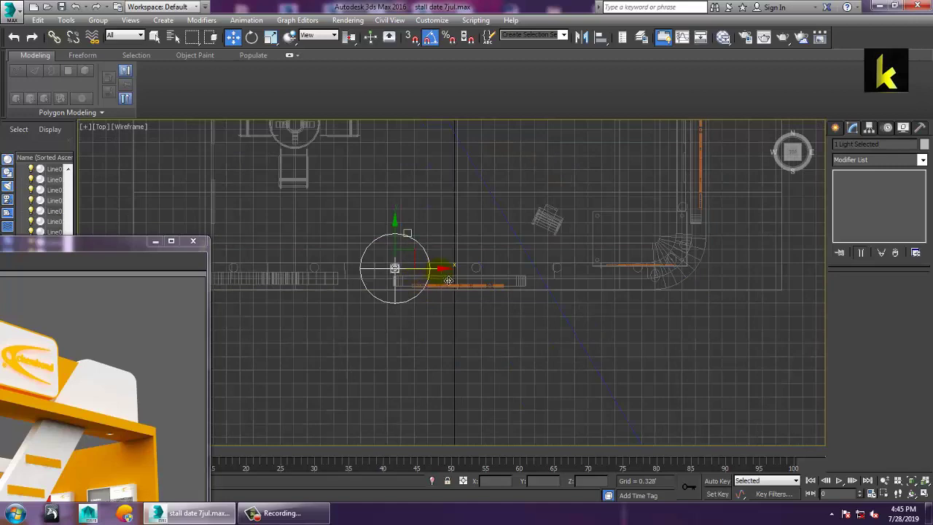
Shift-drag two copies of the light to the right along X, up to VRayLight003.
left_click_drag(441, 280, 522, 271, "shift")
left_click(467, 304)
middle_click_drag(483, 303, 443, 307)
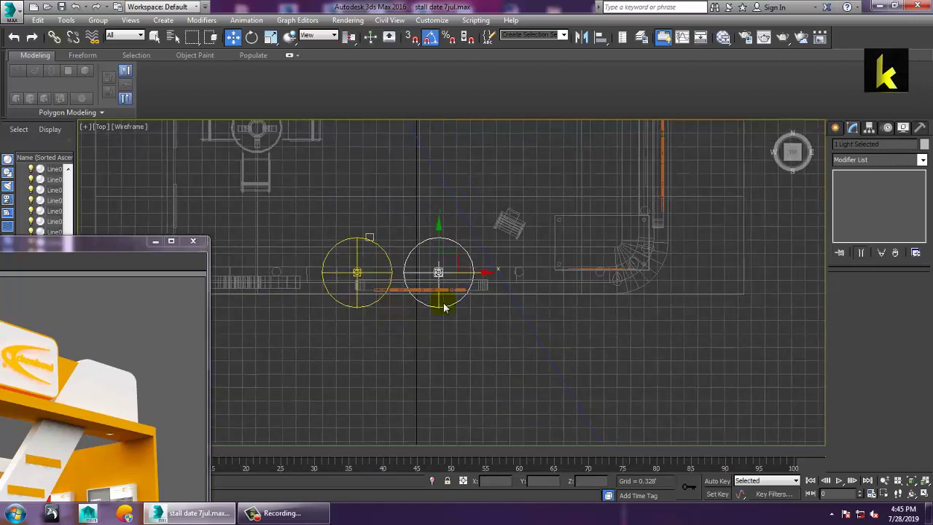
scroll(410, 312, "up", 3)
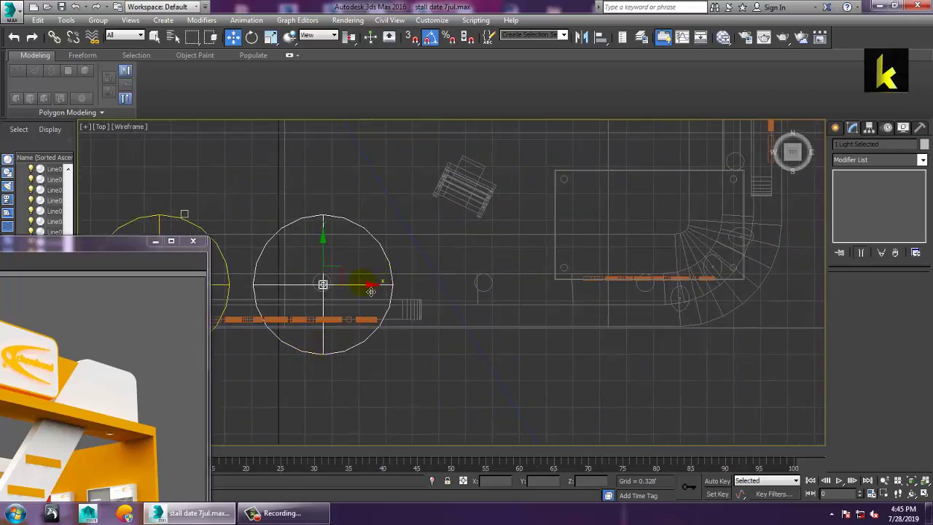
left_click_drag(371, 291, 531, 290, "shift")
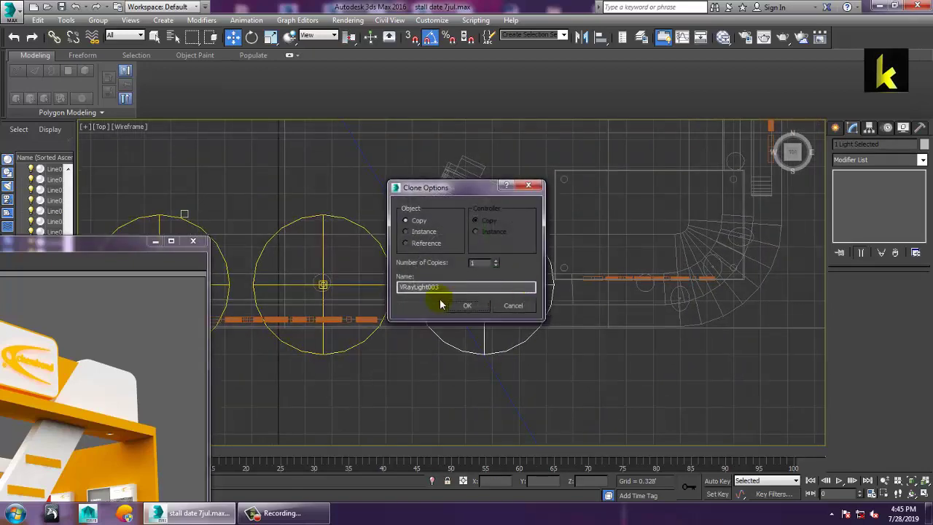
left_click(465, 306)
Check the three-light row in Perspective, then return to the maximized Top view.
key("alt+w")
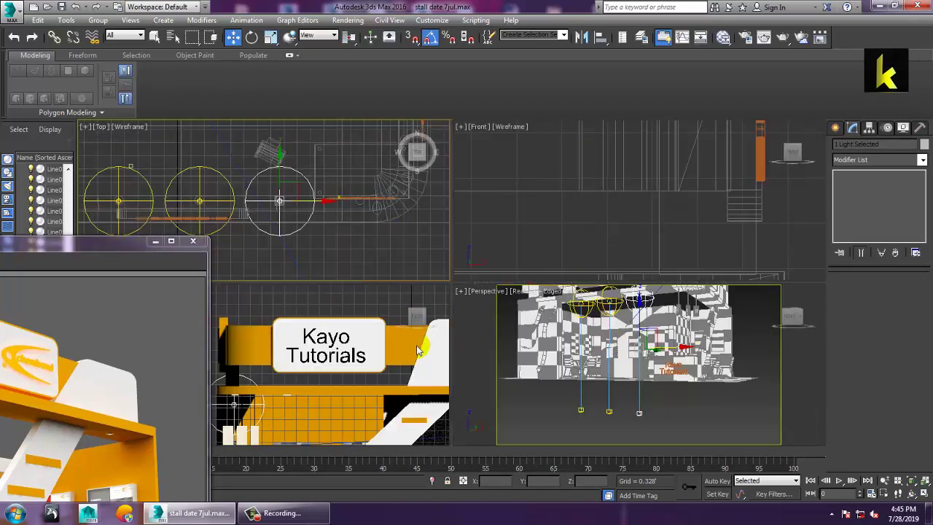
middle_click(627, 365)
key("alt+w")
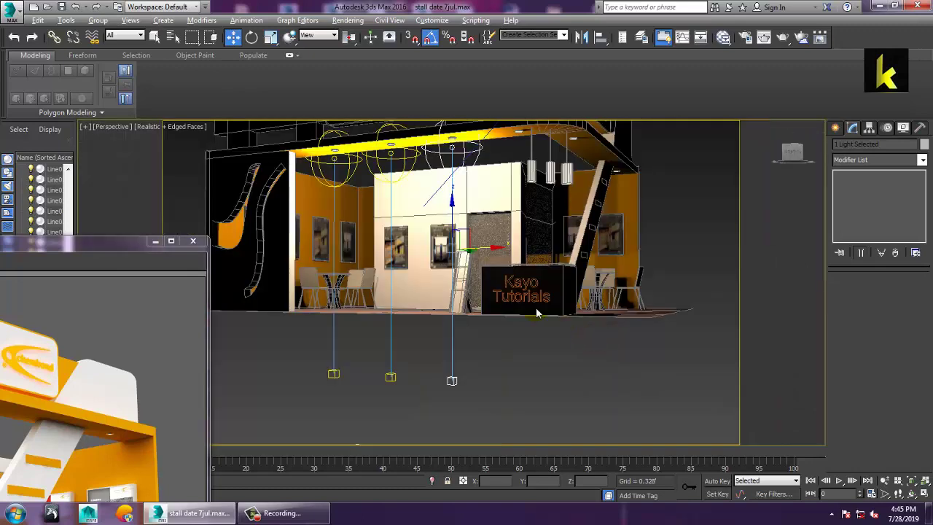
middle_click_drag(546, 335, 564, 355, "alt")
key("alt+w")
middle_click(363, 193)
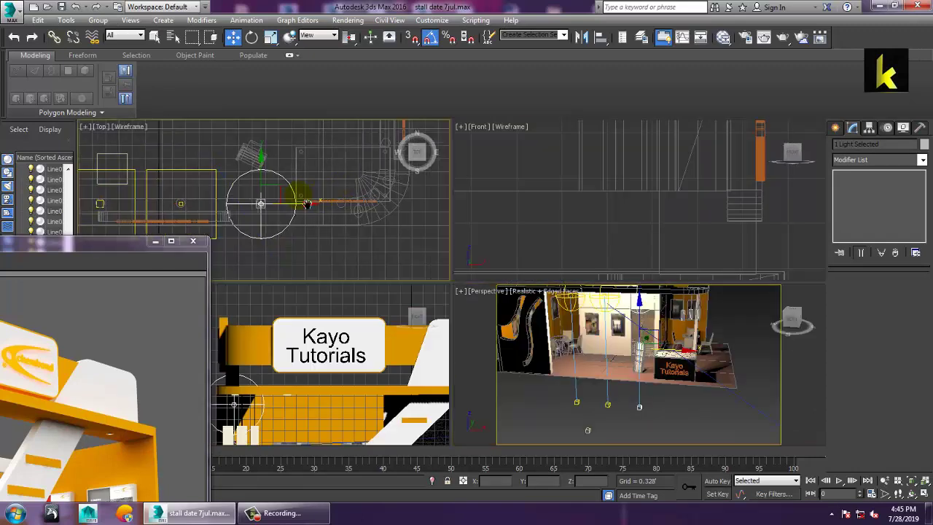
key("alt+w")
scroll(697, 345, "up", 1)
key("alt+w")
middle_click(657, 376)
key("alt+w")
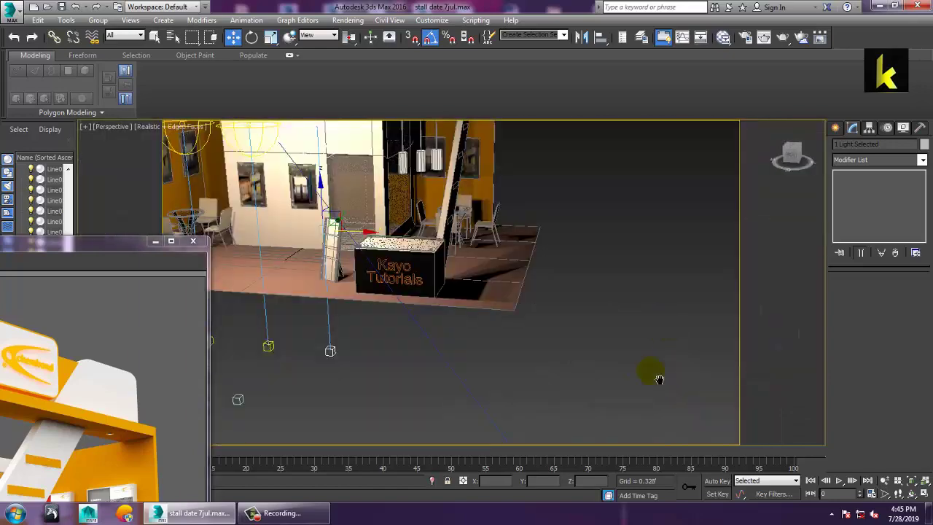
middle_click_drag(658, 377, 491, 366, "alt")
key("alt+w")
middle_click(265, 189)
key("alt+w")
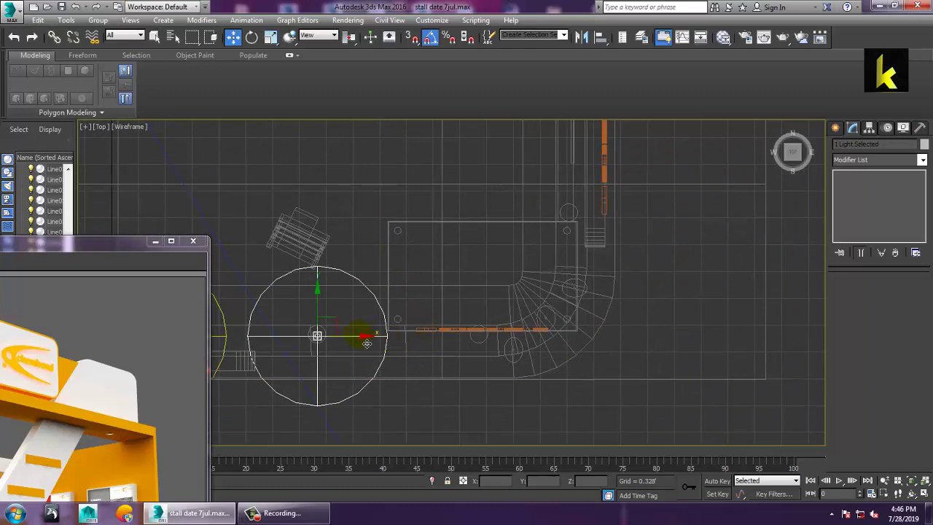
Clone two more light copies, move one up, then undo the clones with Ctrl+Z.
mouse_move(357, 335)
left_mouse_down("shift")
mouse_move(524, 333)
mouse_move(489, 307)
left_mouse_up("shift")
left_click(463, 306)
left_click_drag(537, 340, 617, 345, "shift")
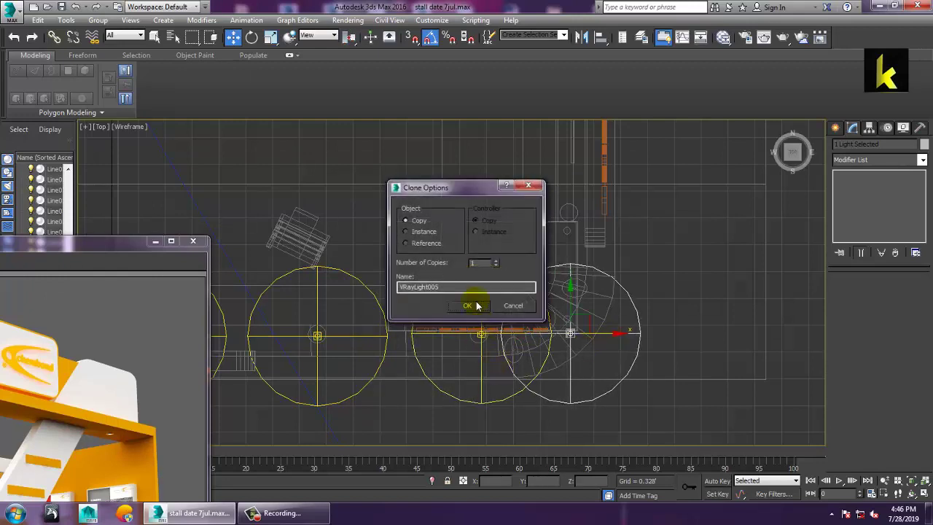
left_click(466, 306)
left_click_drag(579, 304, 595, 183)
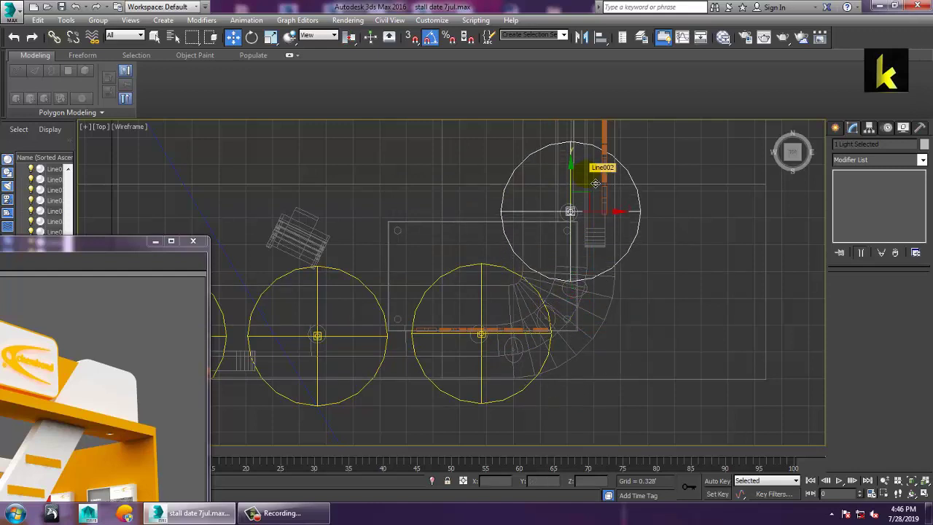
key("ctrl+z")
key("ctrl+z")
key("ctrl+z")
key("ctrl+z")
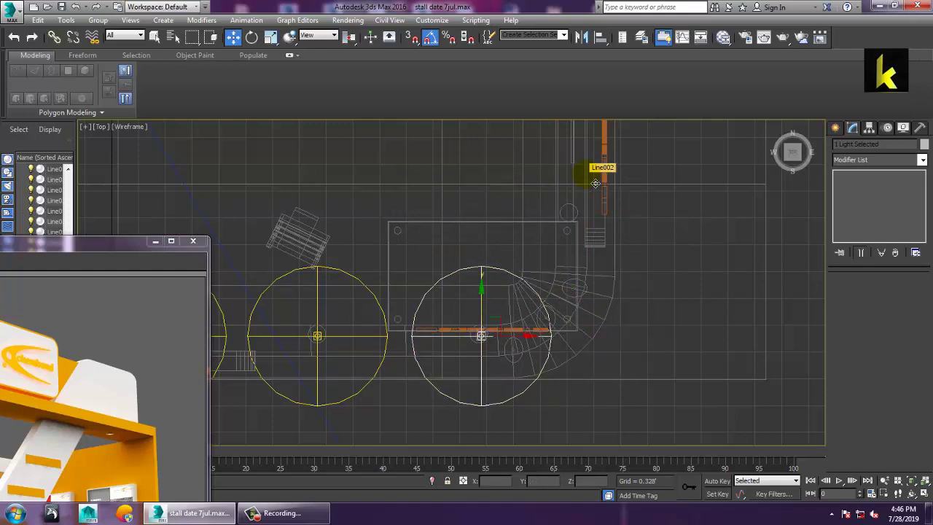
middle_click_drag(425, 244, 592, 239)
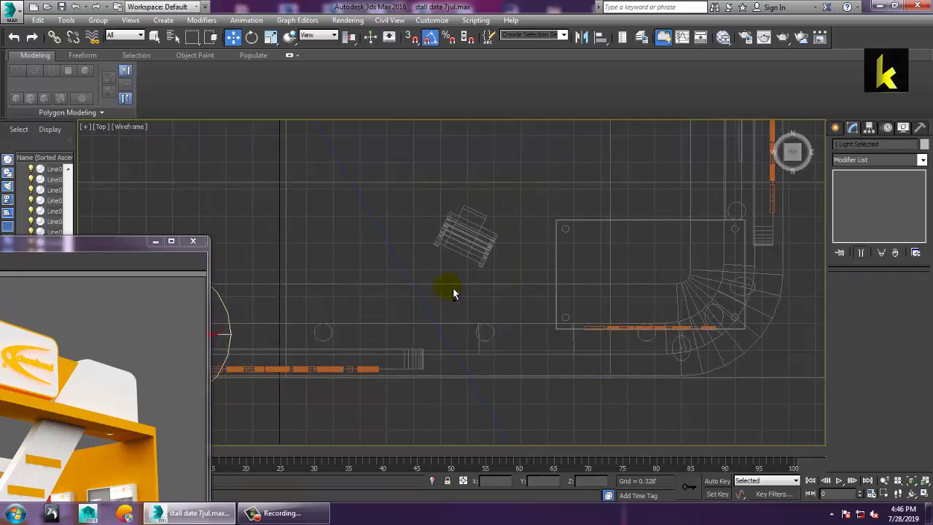
Shift-drag three instanced copies of the sphere light to the right along X.
middle_click_drag(447, 287, 705, 275)
left_click_drag(468, 340, 633, 340, "shift")
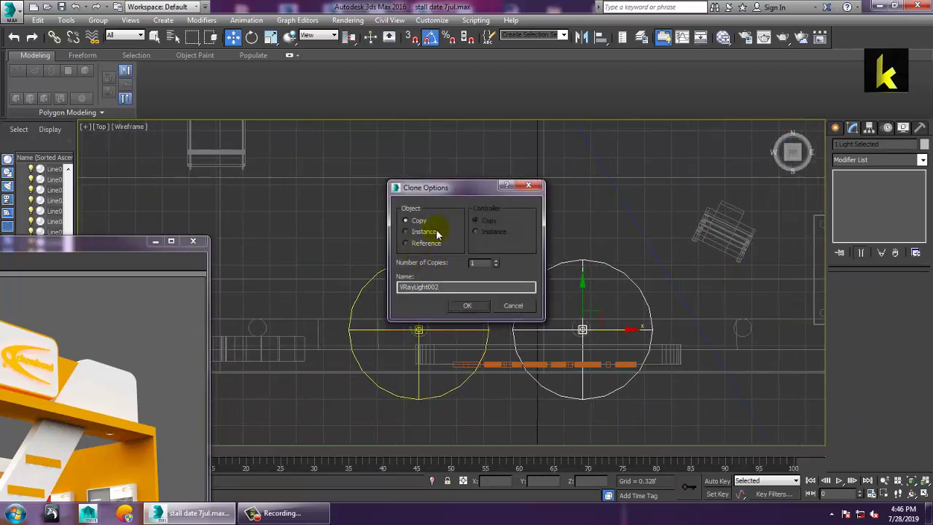
left_click(466, 307)
mouse_move(548, 302)
middle_mouse_down()
mouse_move(337, 279)
mouse_move(345, 284)
middle_mouse_up()
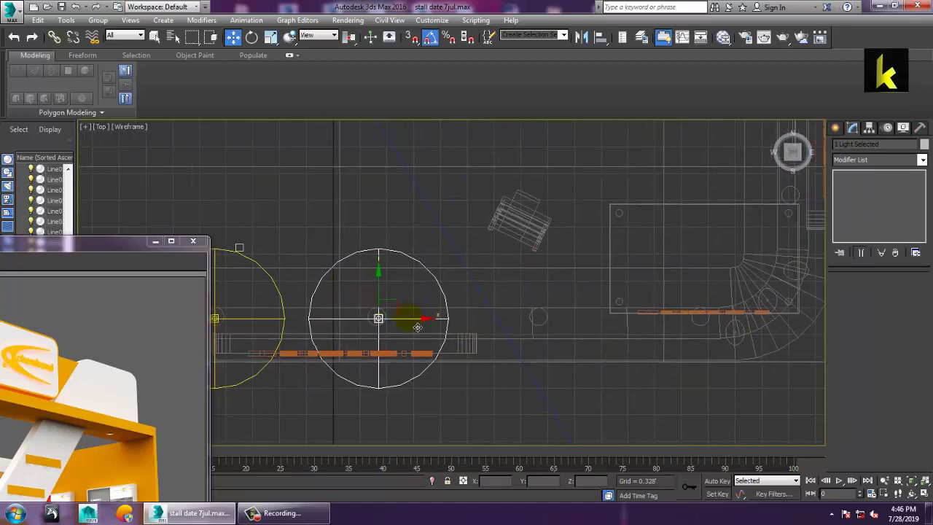
mouse_move(417, 327)
left_mouse_down("shift")
mouse_move(577, 327)
mouse_move(564, 333)
left_mouse_up("shift")
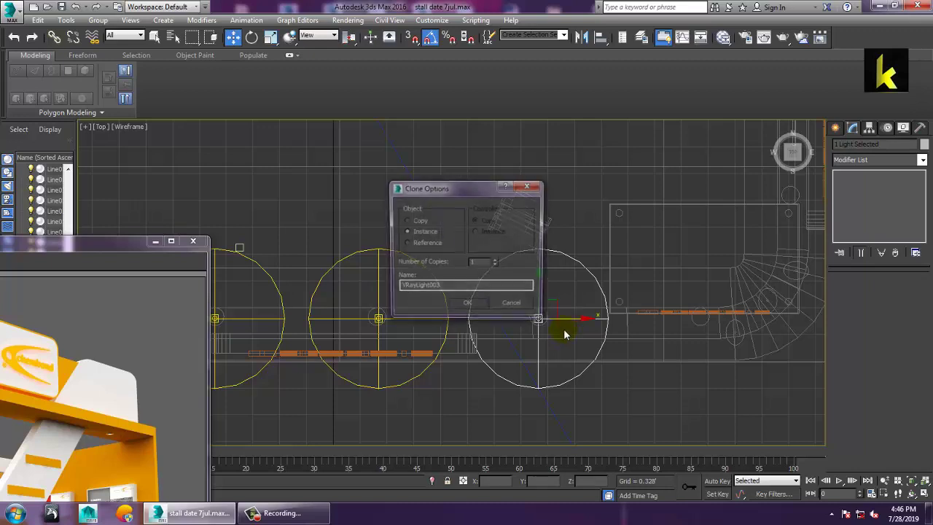
left_click(467, 302)
middle_click_drag(558, 306, 450, 306)
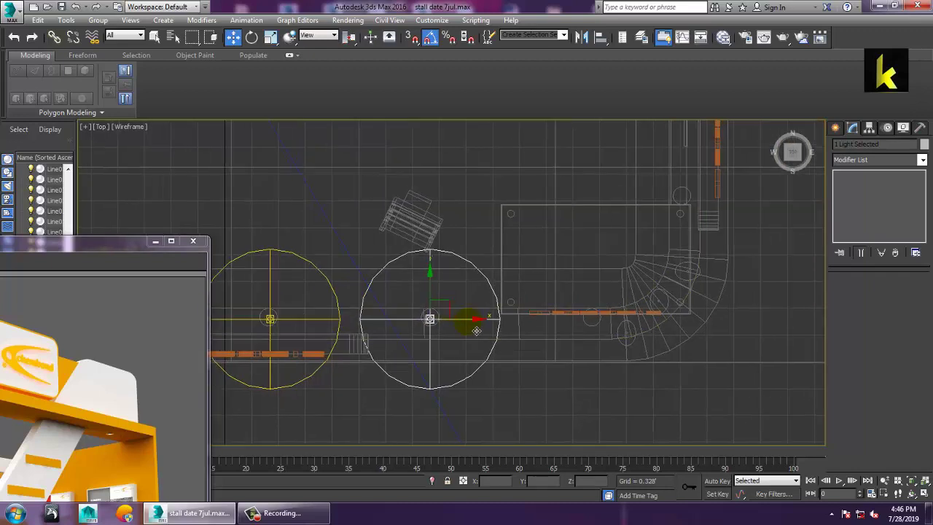
left_click_drag(475, 330, 637, 317, "shift")
left_click(483, 307)
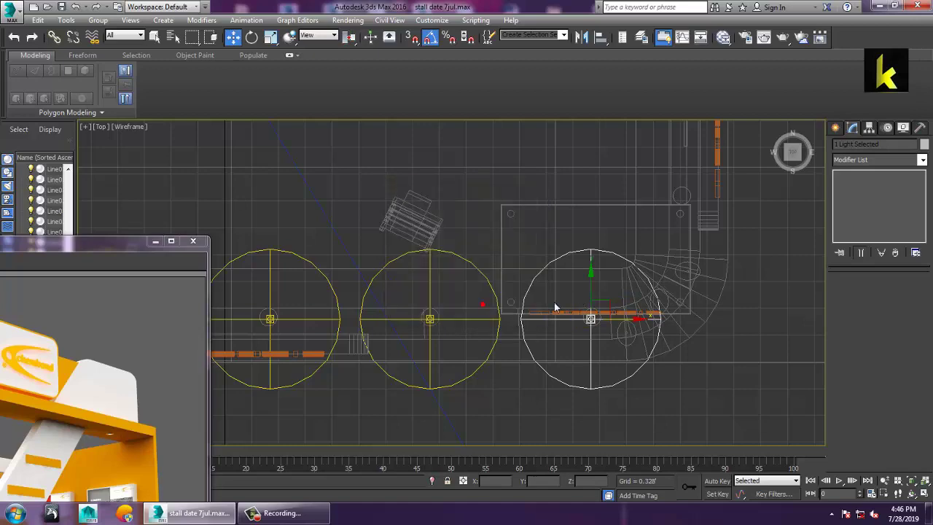
Shift-drag one light copy along Y beside the side wall and check it in Perspective.
middle_click_drag(546, 309, 487, 313)
mouse_move(529, 300)
left_mouse_down("shift")
mouse_move(559, 178)
mouse_move(616, 202)
mouse_move(660, 204)
left_mouse_up("shift")
middle_click_drag(671, 212, 586, 394)
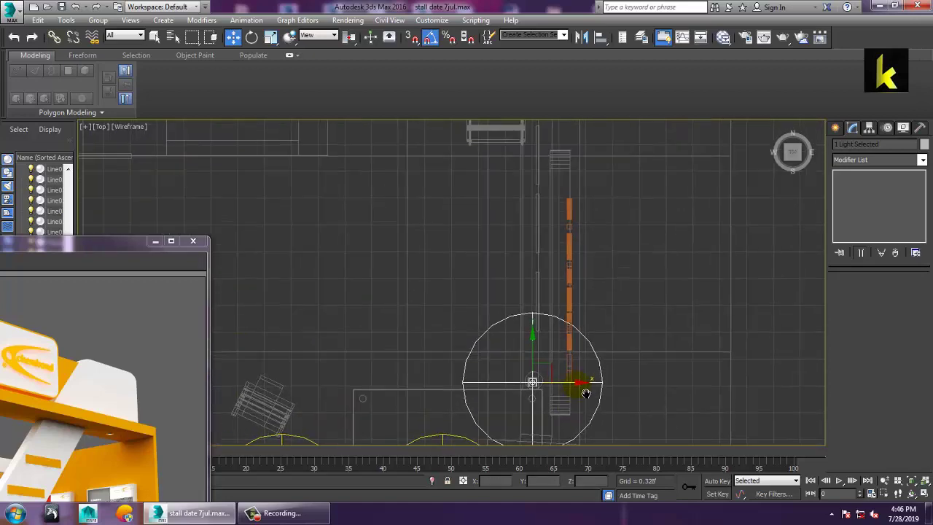
scroll(567, 326, "down", 4)
key("alt+w")
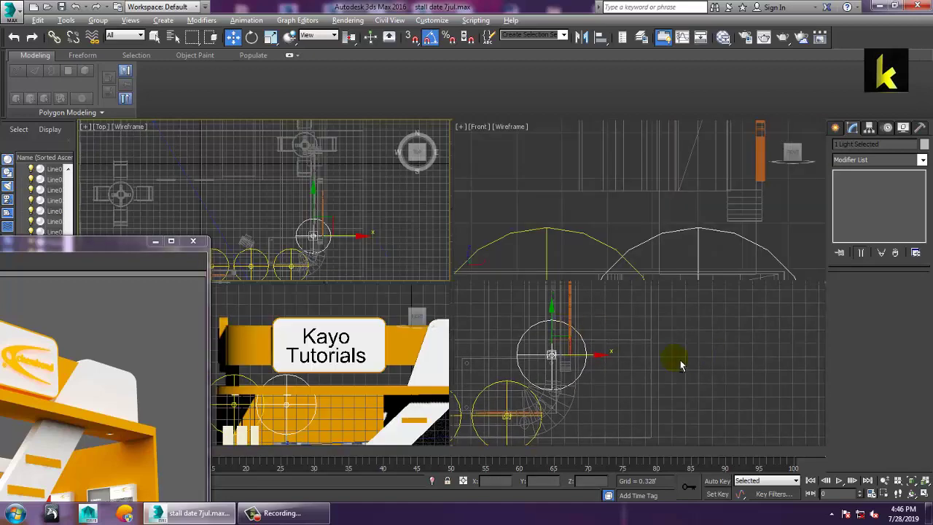
key("alt+w")
key("alt+w")
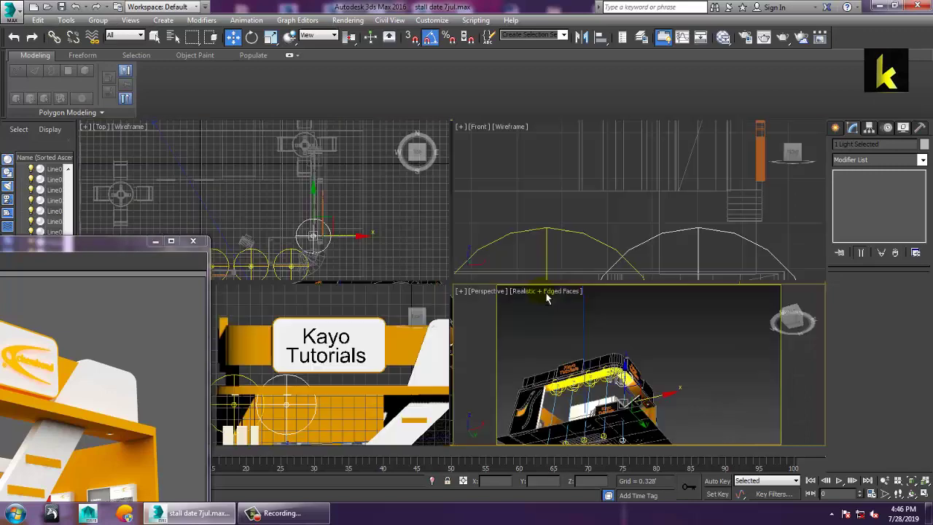
middle_click_drag(546, 298, 801, 262, "alt")
key("alt+w")
scroll(802, 263, "up", 5)
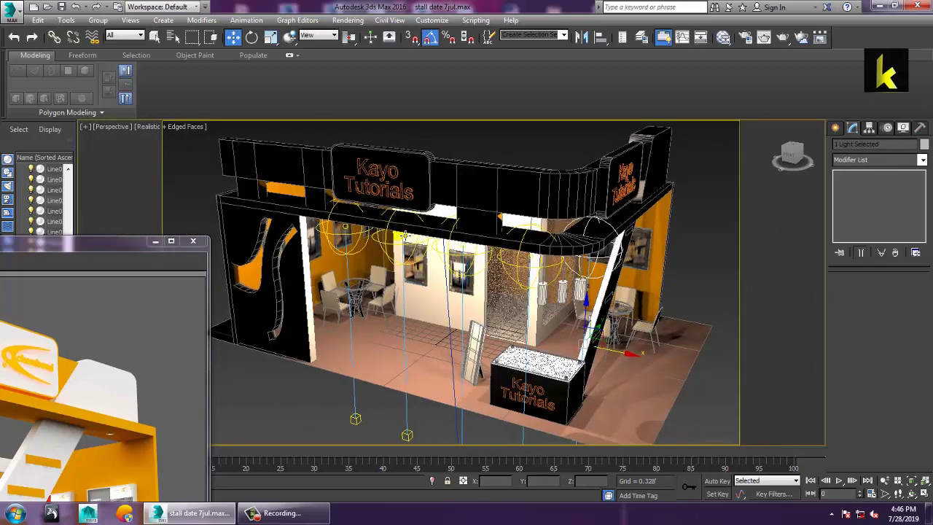
Select VRayLight001 and uncheck Cast shadows in its Options rollout.
left_click(353, 233)
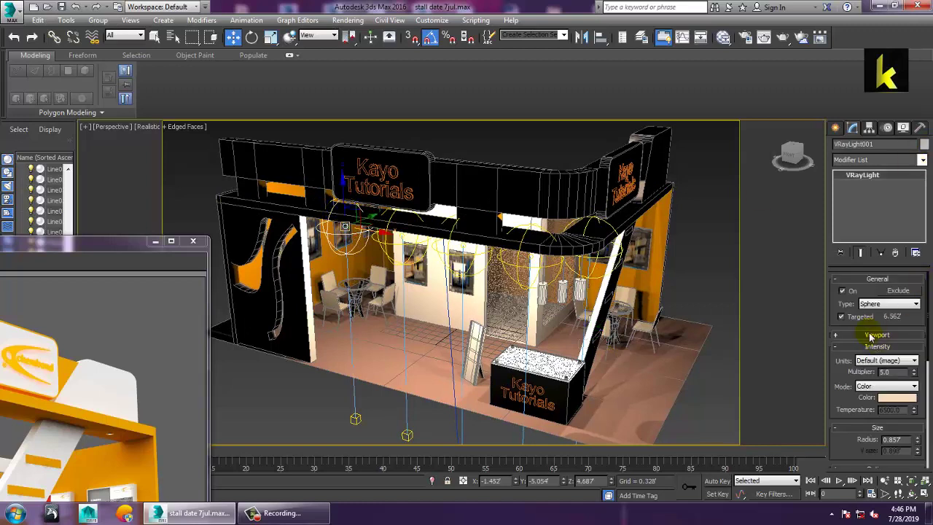
left_click_drag(854, 428, 882, 175)
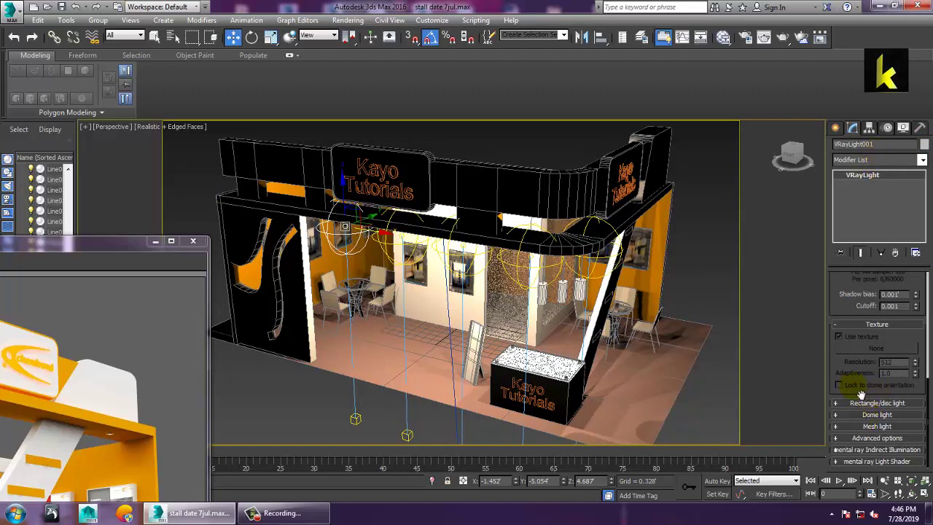
left_click(856, 438)
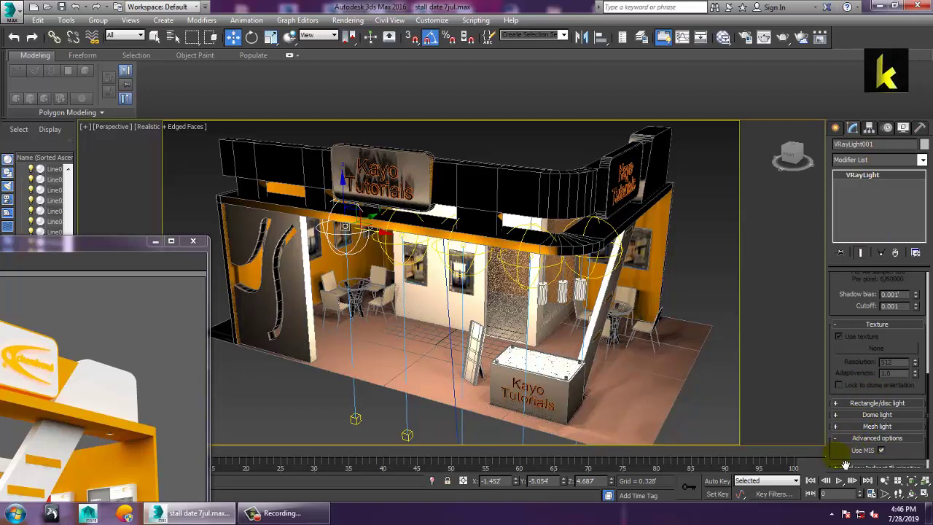
scroll(842, 455, "up", 5)
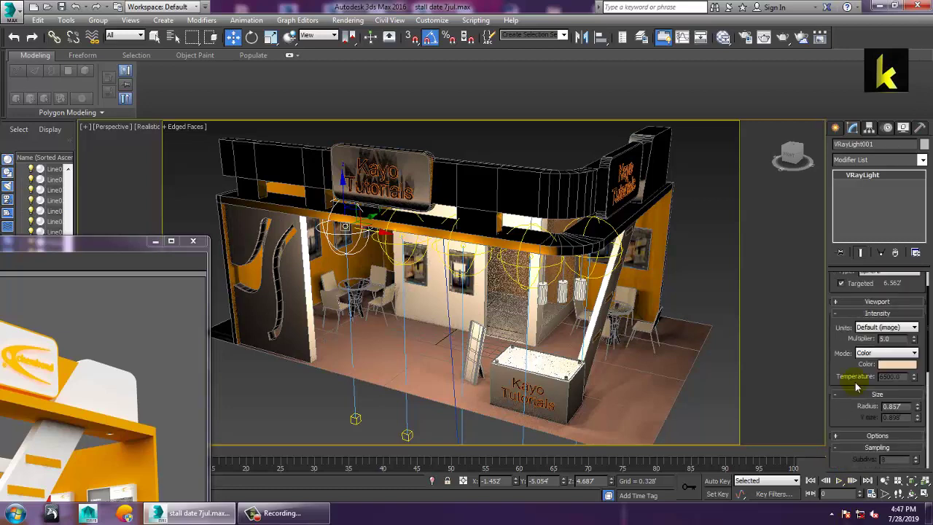
left_click(847, 303)
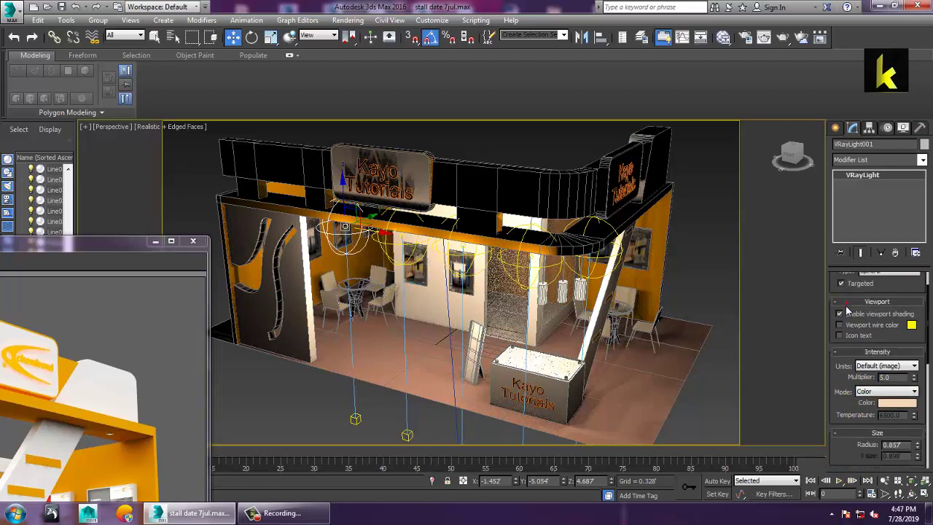
scroll(843, 402, "up", 2)
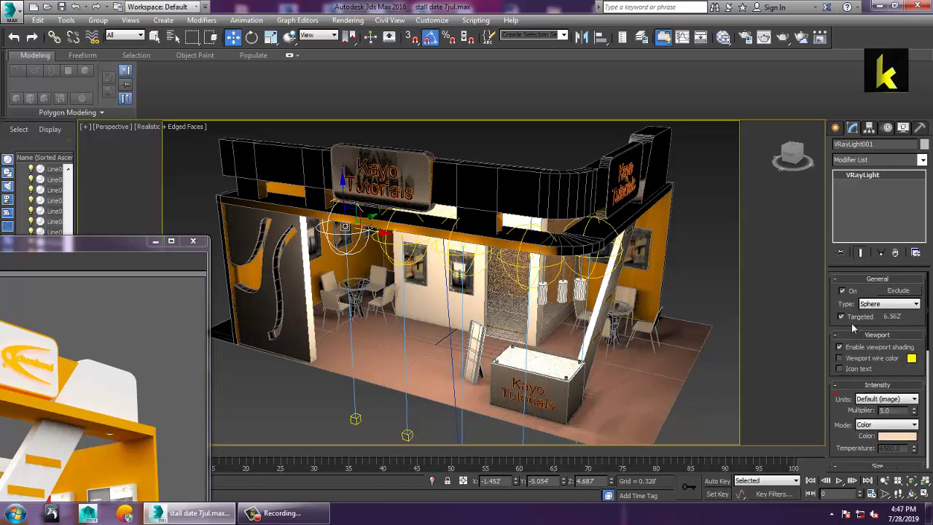
scroll(916, 328, "down", 4)
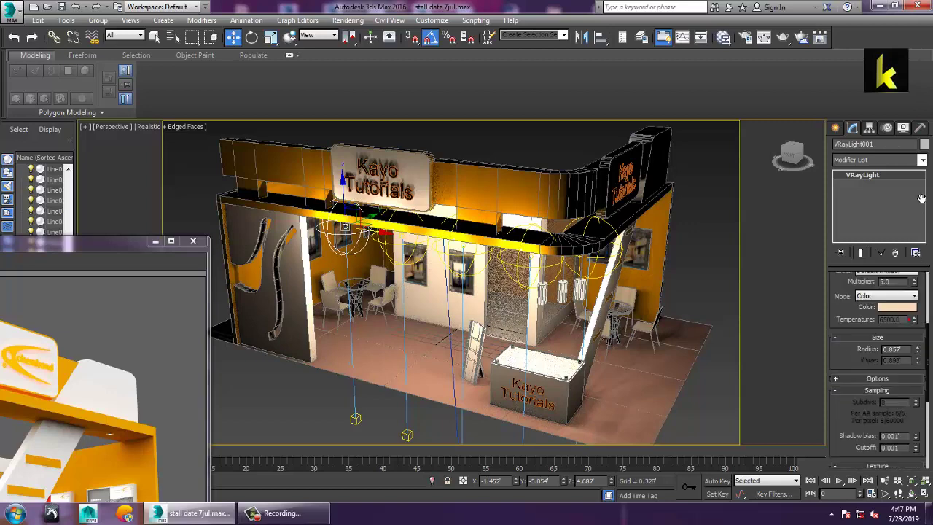
left_click(862, 380)
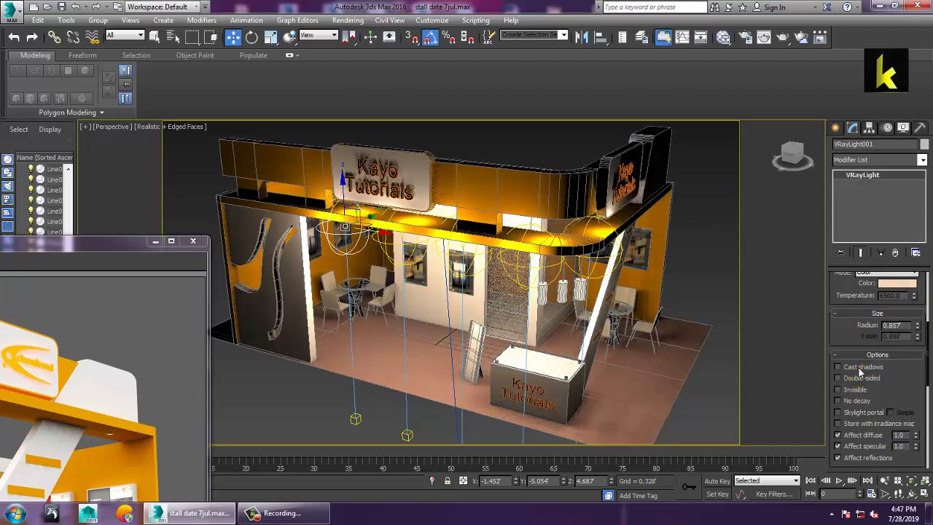
left_click(860, 368)
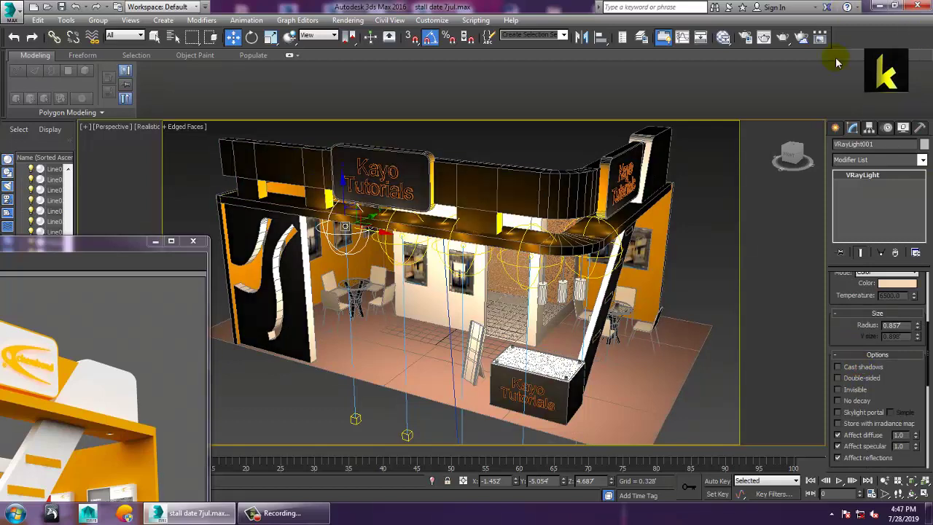
Start VRayLight creation, cancel the stray light beside the booth, and set Type to Plane.
left_click(836, 129)
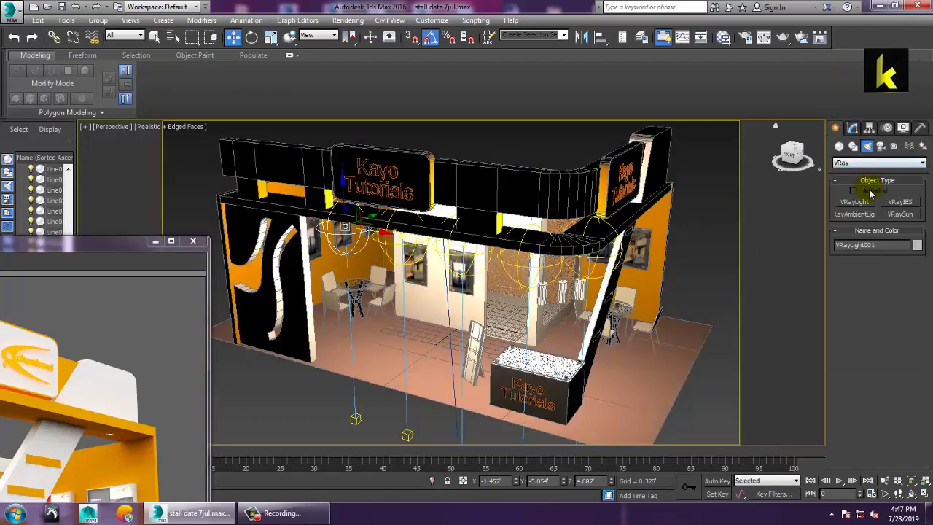
left_click(869, 205)
scroll(468, 311, "up", 3)
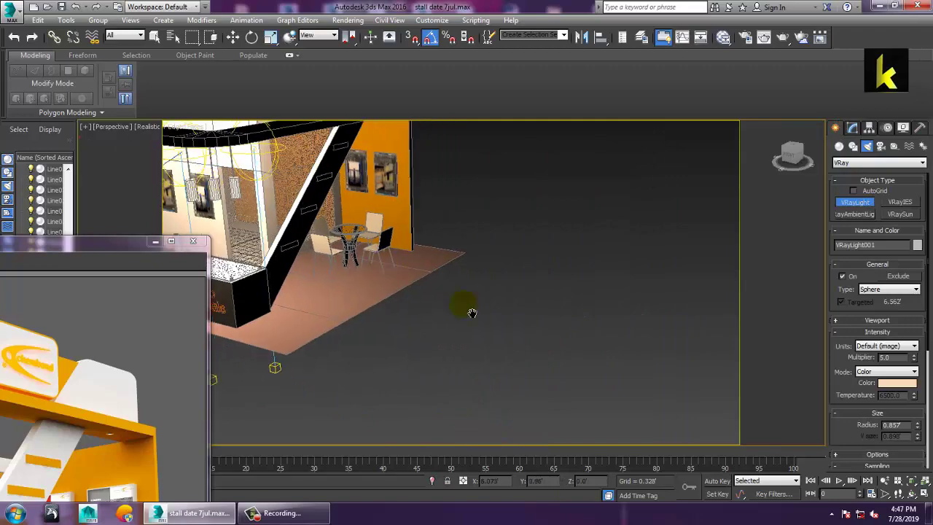
scroll(535, 320, "down", 3)
middle_click_drag(535, 321, 406, 298, "alt")
scroll(406, 298, "up", 3)
scroll(333, 265, "down", 5)
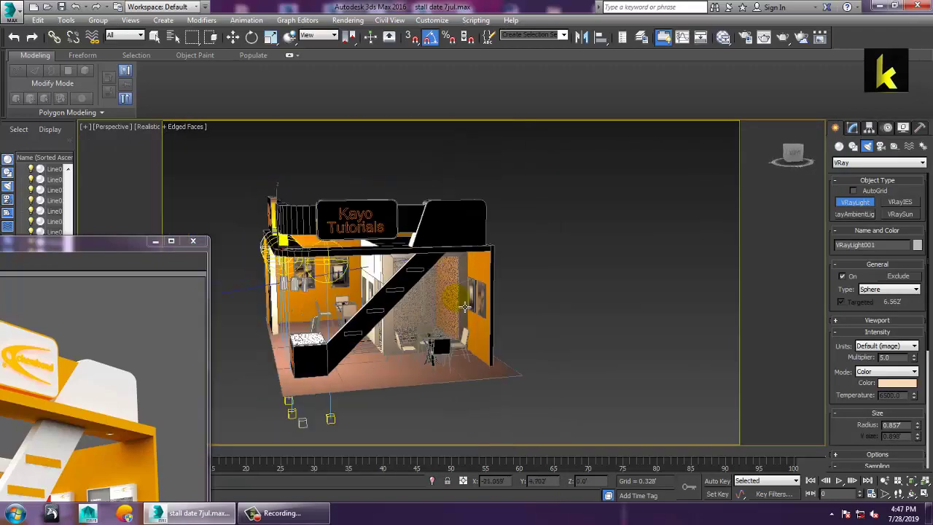
middle_click_drag(379, 350, 551, 298)
left_click_drag(513, 203, 597, 353)
right_click(605, 352)
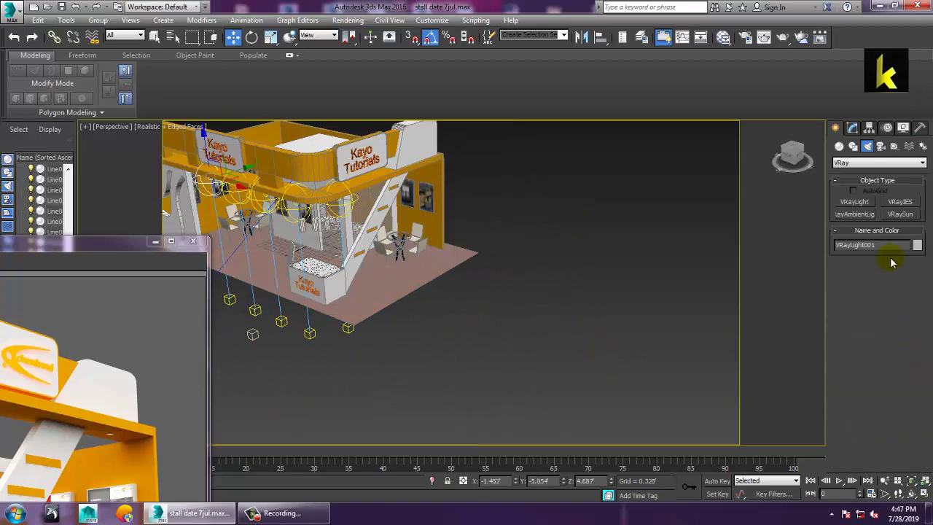
left_click(862, 202)
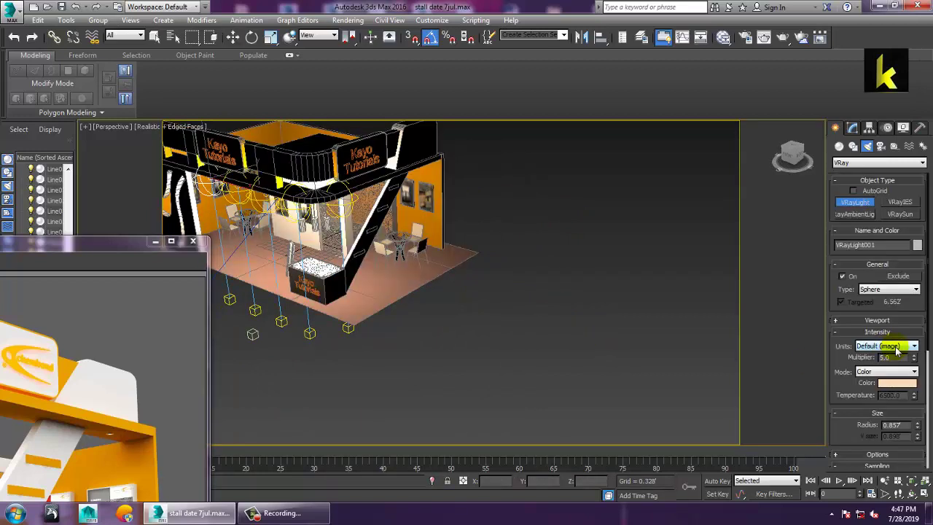
left_click(888, 289)
Switch the VRayLight type to Plane and try drawing it, cancelling the first two attempts.
left_click(889, 300)
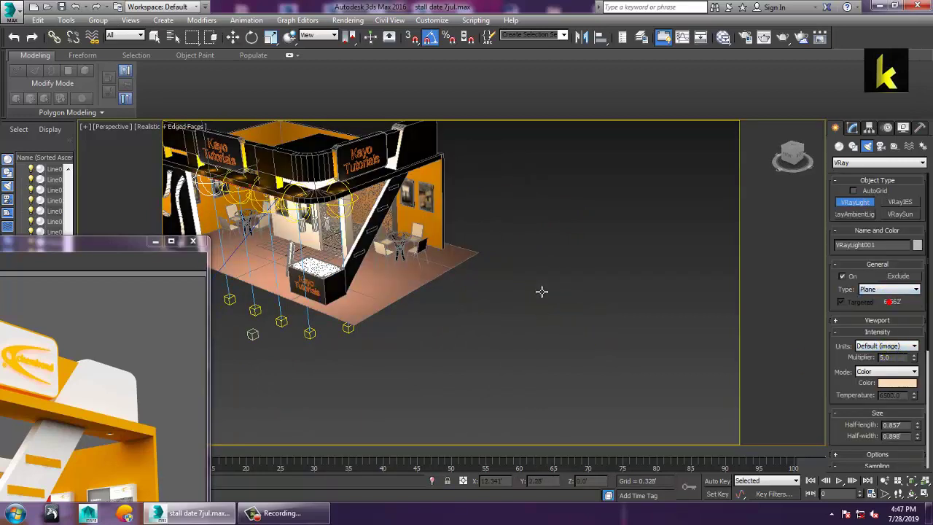
left_click_drag(536, 286, 557, 386)
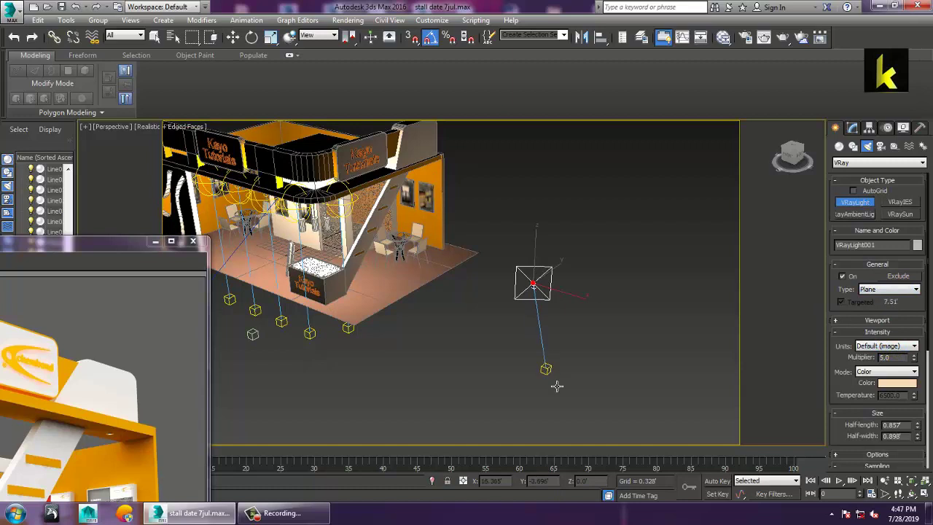
right_click(721, 352)
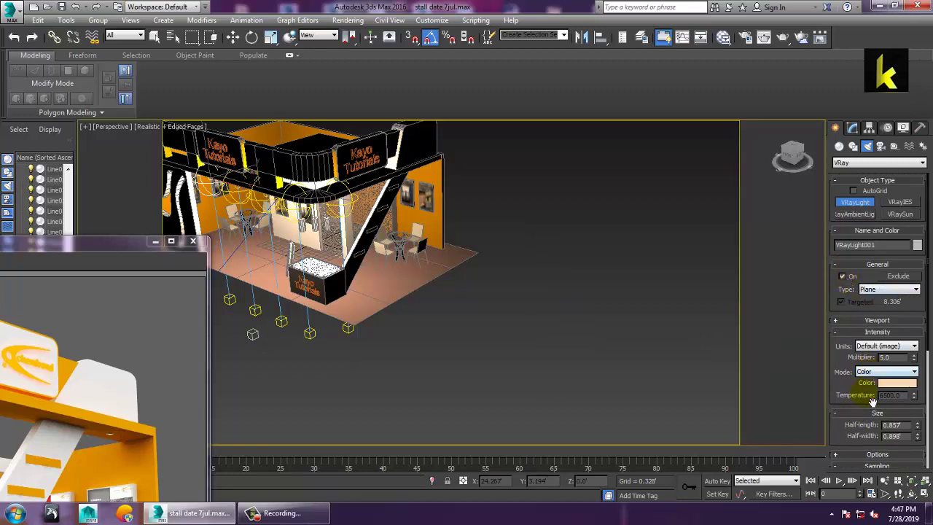
left_click_drag(434, 266, 485, 312)
right_click(486, 311)
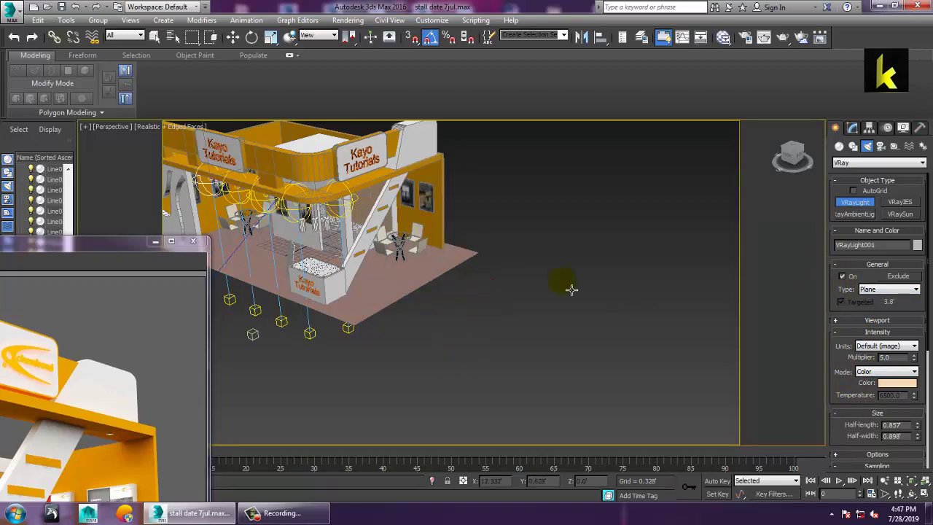
In the maximized Front view, draw plane light VRayLight006 from upper right, aimed at the booth.
key("alt+w")
key("alt+w")
scroll(524, 219, "down", 8)
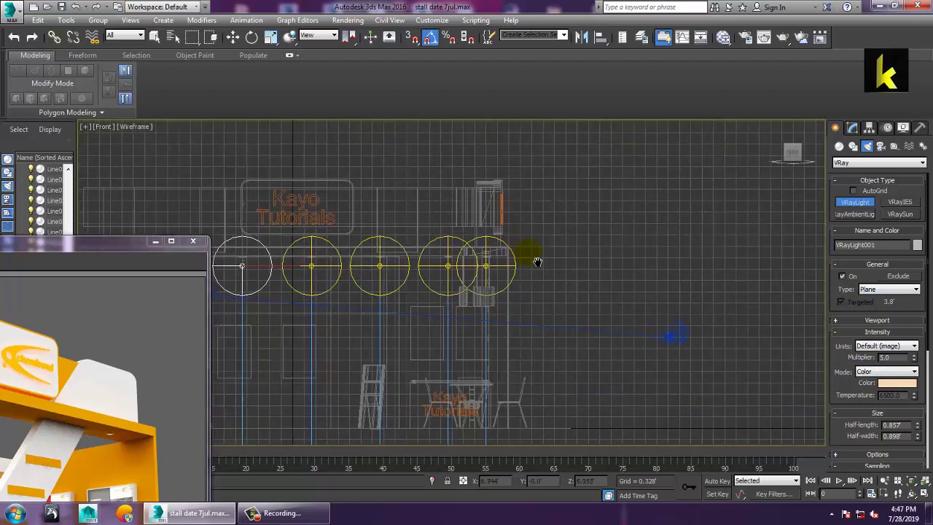
left_click_drag(708, 224, 446, 345)
key("alt+w")
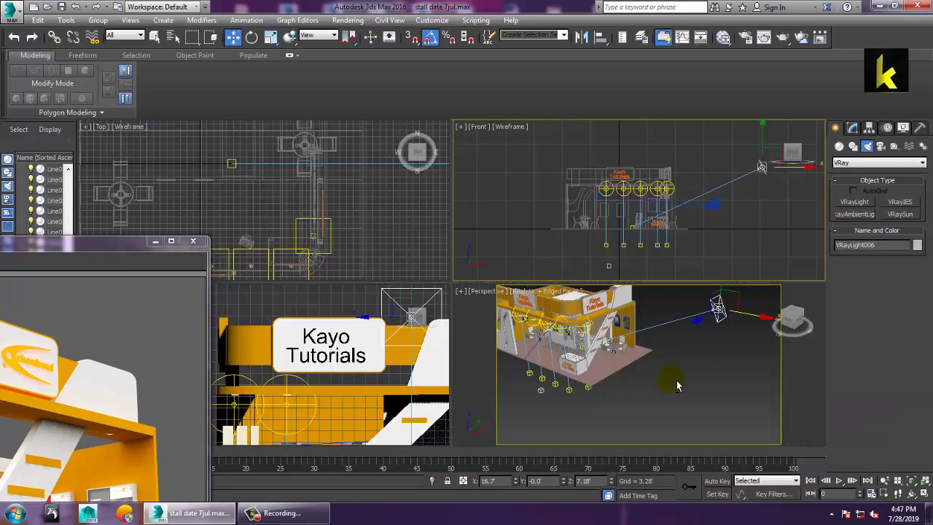
left_click(673, 379)
key("alt+w")
scroll(602, 333, "up", 2)
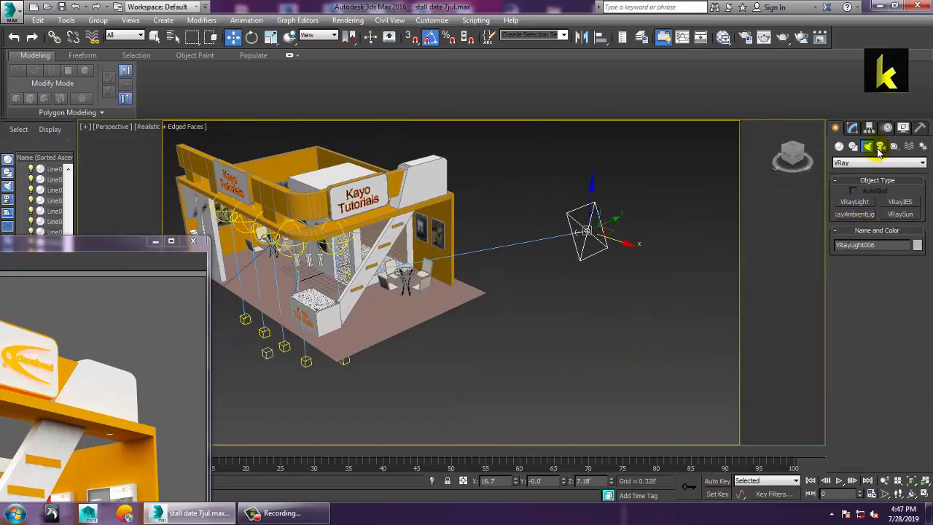
left_click(852, 127)
Size the plane light to 5.742 by 3.943 half-lengths and move it outward along Y.
mouse_move(916, 325)
left_mouse_down()
mouse_move(916, 314)
mouse_move(917, 329)
left_mouse_up()
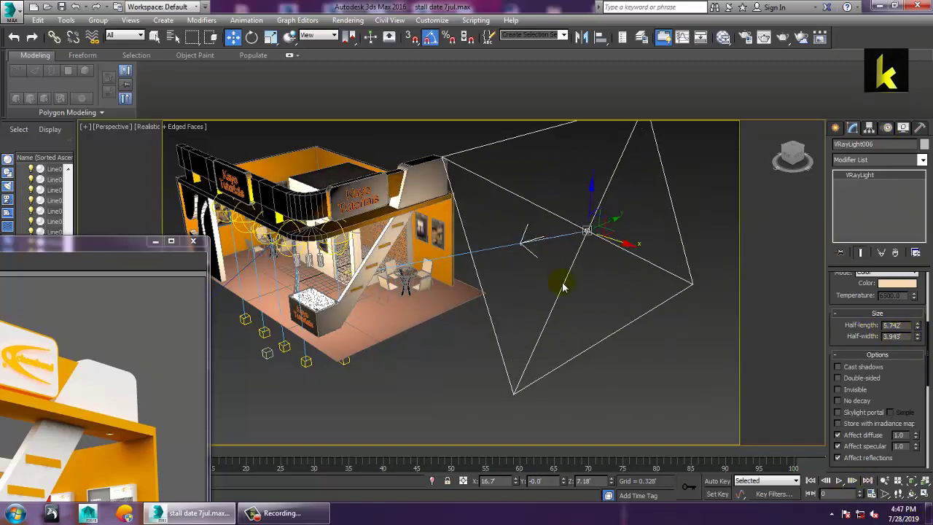
left_click_drag(616, 225, 706, 194)
middle_click_drag(430, 242, 510, 281, "alt")
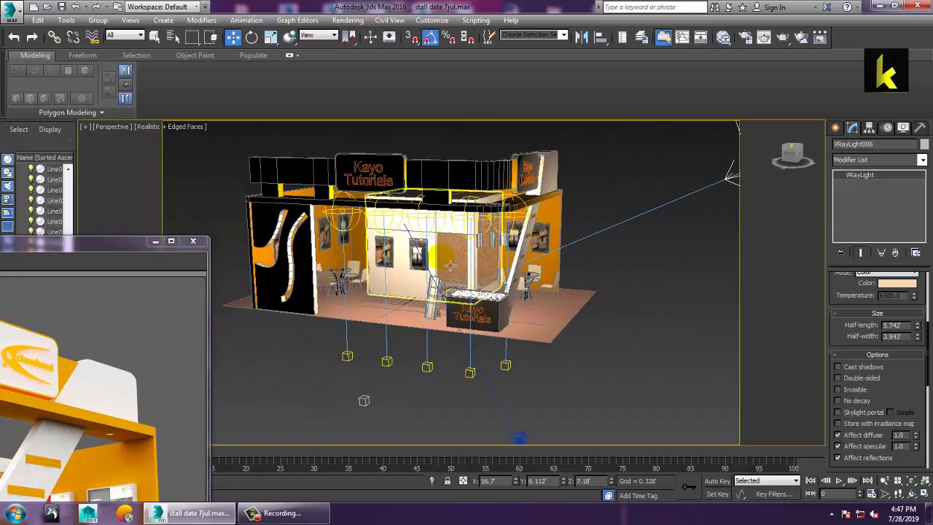
scroll(511, 281, "up", 8)
scroll(510, 266, "down", 8)
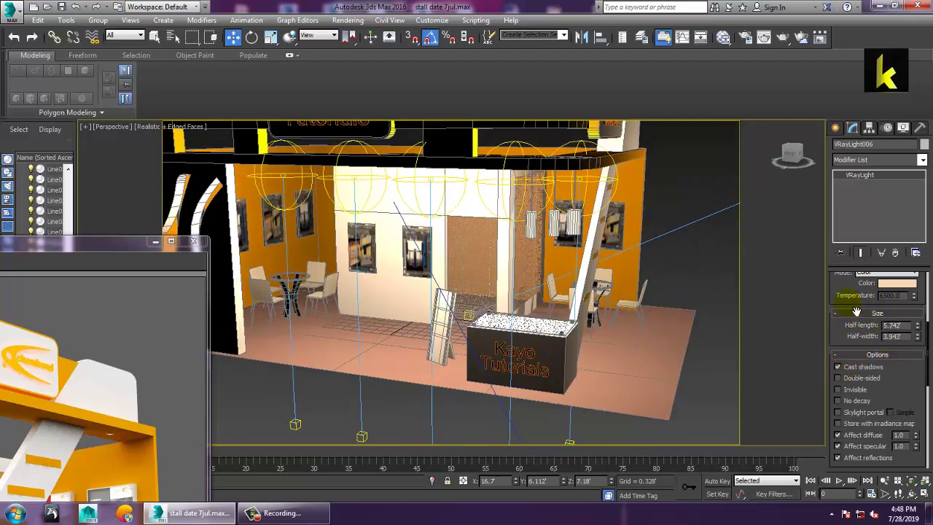
scroll(856, 311, "up", 3)
left_click_drag(915, 356, 922, 353)
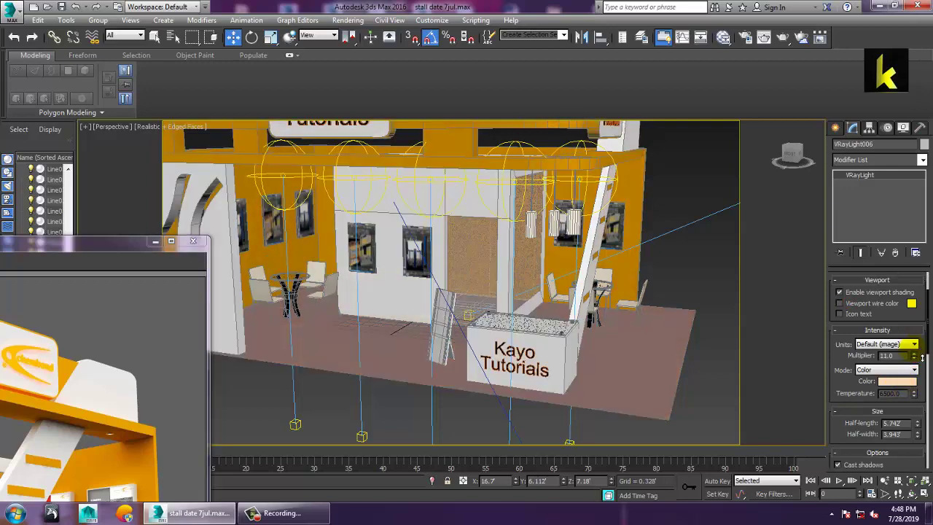
Re-aim the plane light toward the booth and switch to the Camera001 view.
mouse_move(478, 291)
left_mouse_down()
mouse_move(510, 285)
mouse_move(545, 327)
mouse_move(537, 289)
left_mouse_up()
scroll(537, 288, "down", 6)
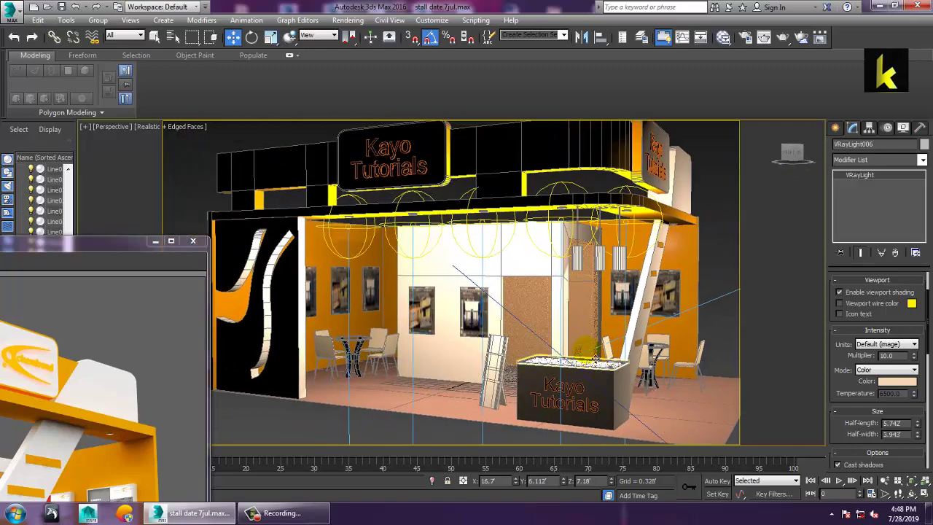
key("c")
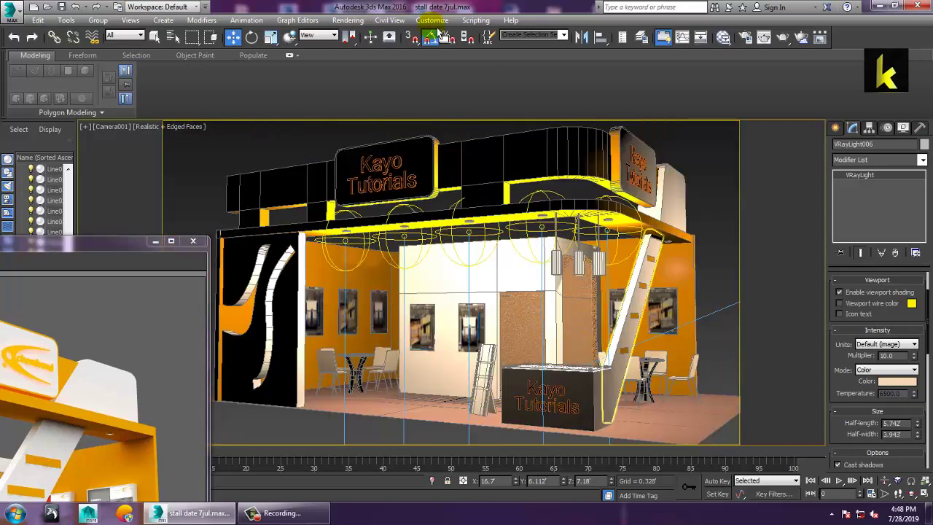
left_click(348, 20)
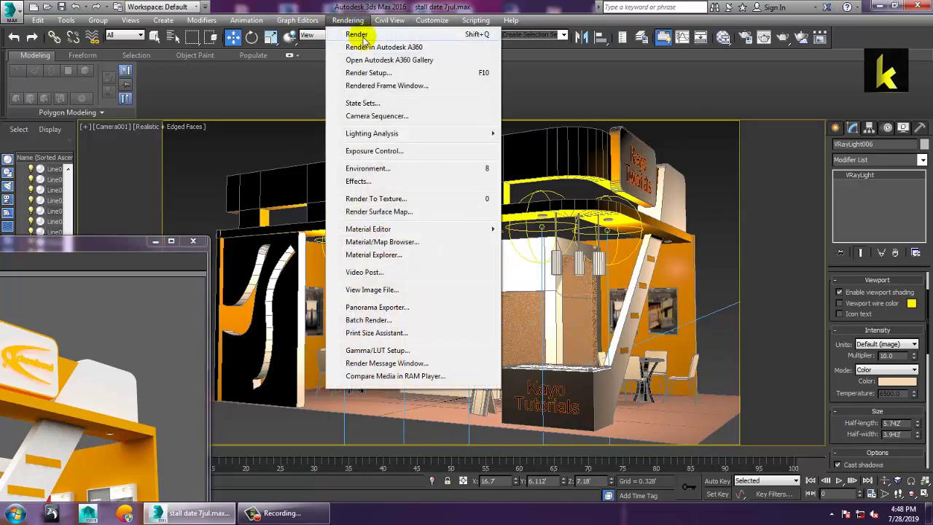
left_click(362, 35)
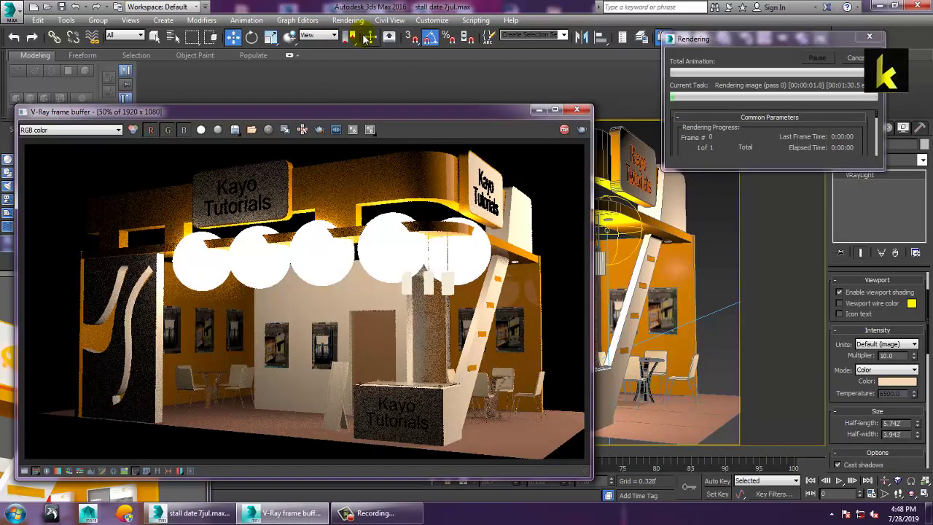
left_click(570, 110)
Make sphere light VRayLight001 invisible and double-sided in its Options.
left_click(356, 246)
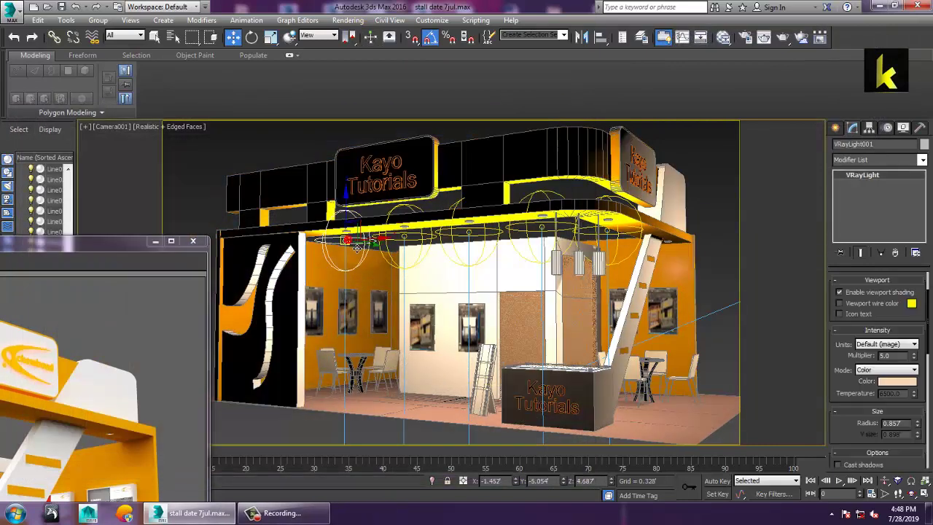
scroll(854, 379, "down", 5)
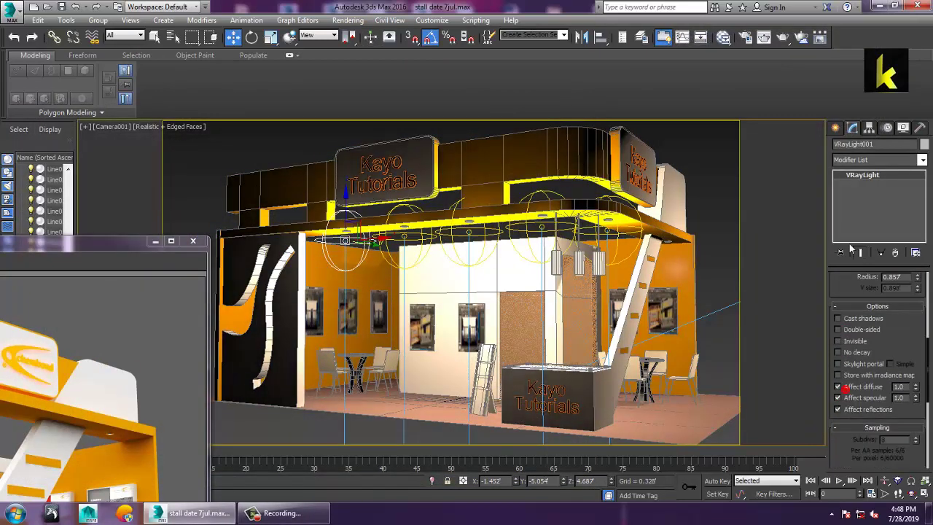
left_click(855, 341)
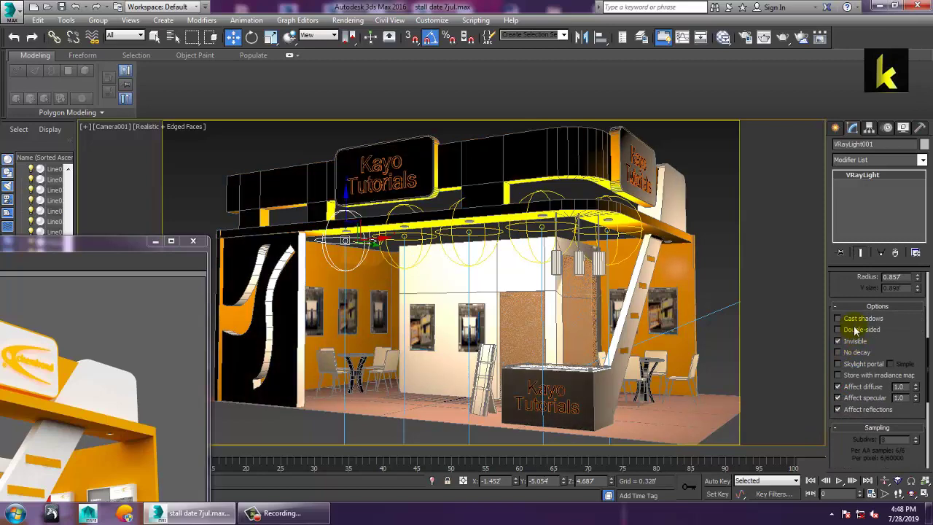
Render the Camera001 view again and close the previous rendered image window.
left_click(350, 20)
left_click(357, 34)
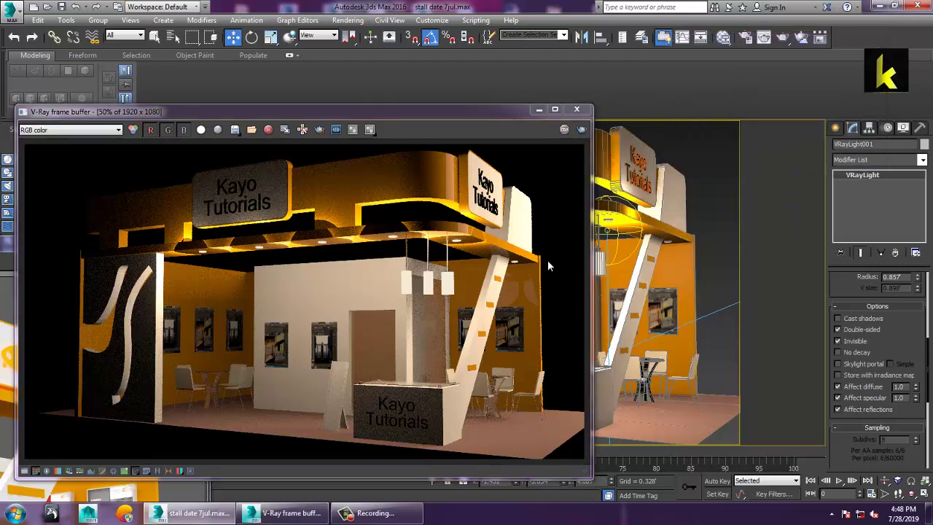
left_click(576, 109)
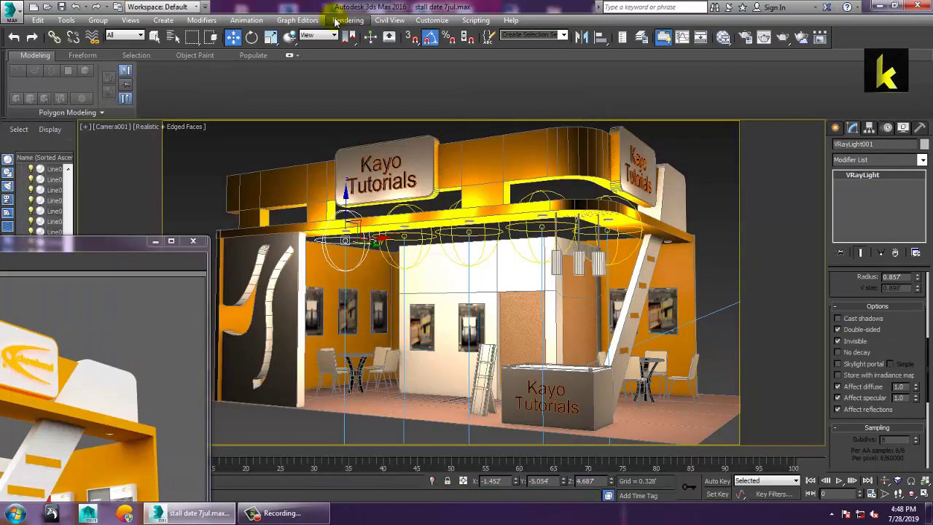
In Render Setup's V-Ray tab, set the filter to Catmull-Rom and the sampler to Adaptive subdivision.
left_click(348, 20)
left_click(408, 72)
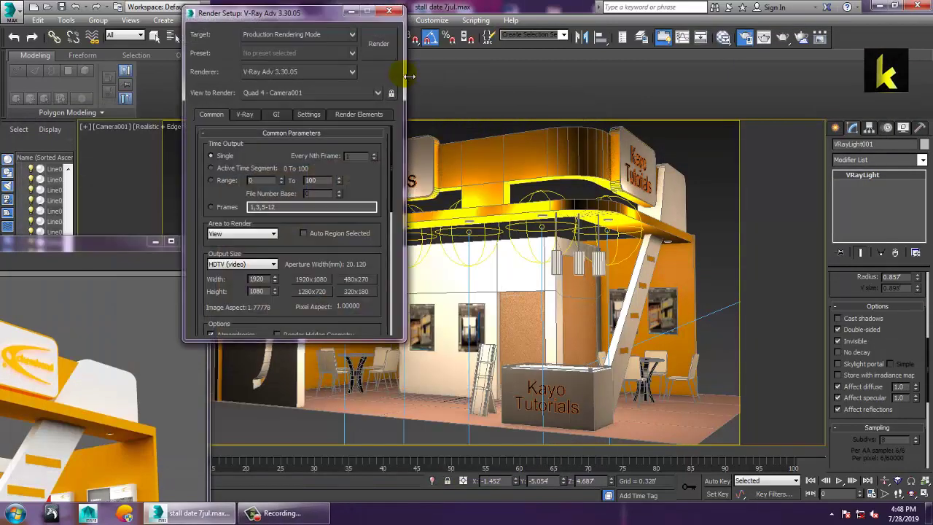
left_click(243, 115)
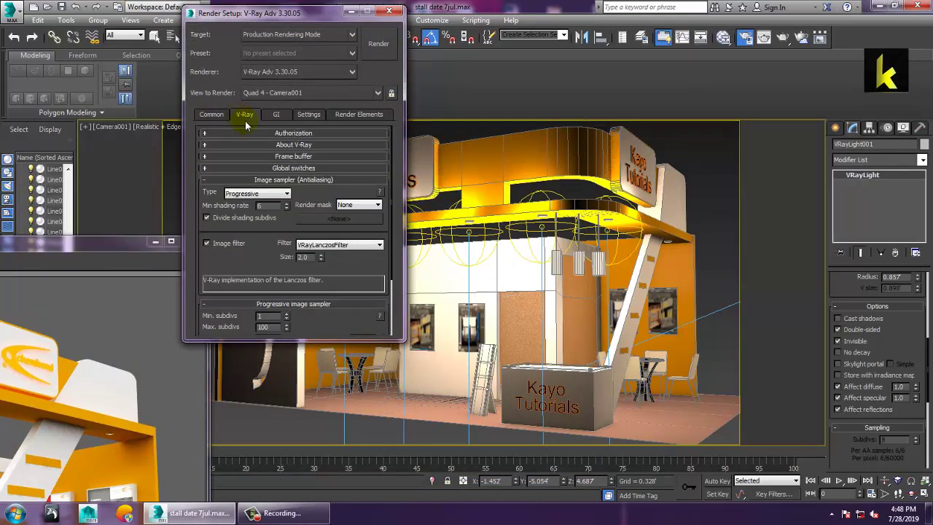
left_click(338, 245)
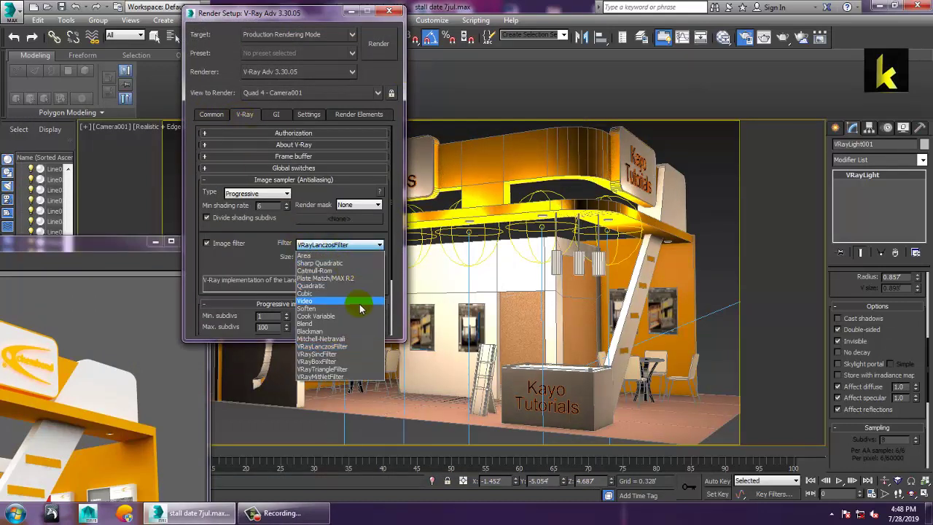
left_click(316, 271)
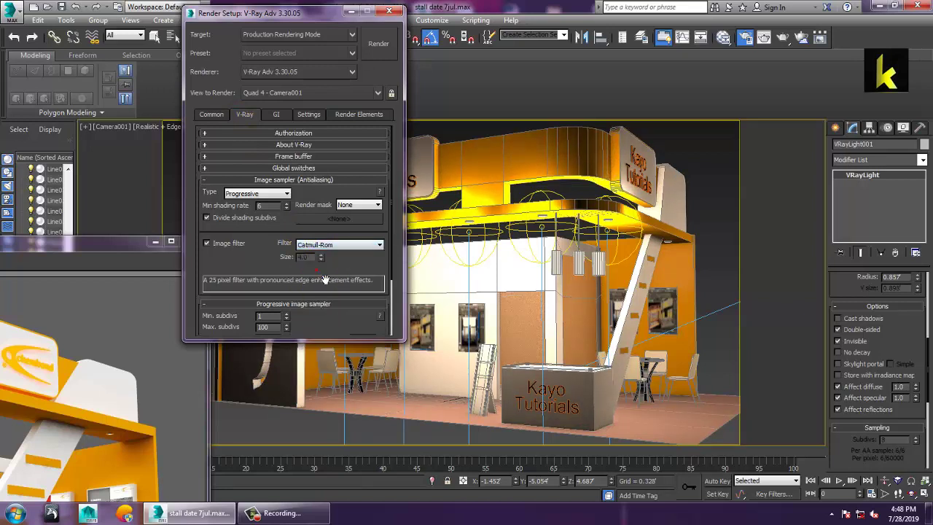
left_click(270, 194)
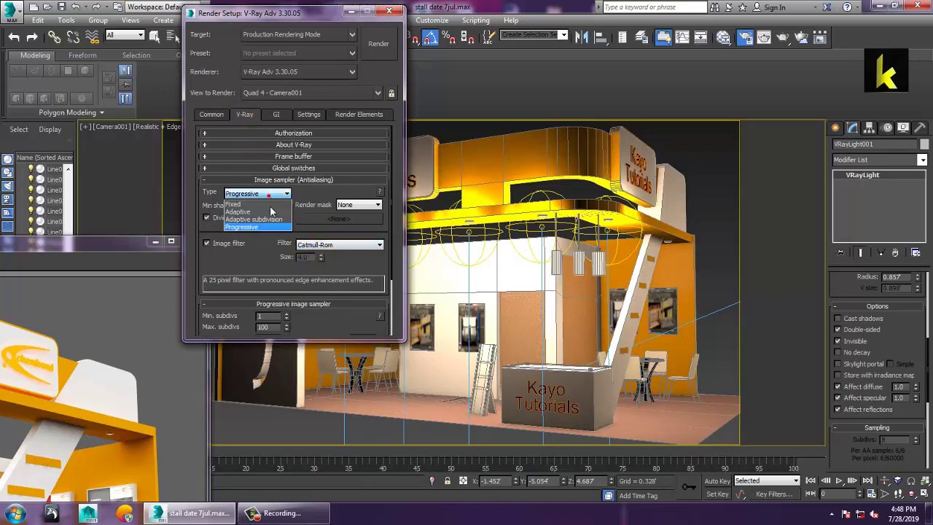
left_click(272, 219)
left_click_drag(278, 267, 277, 104)
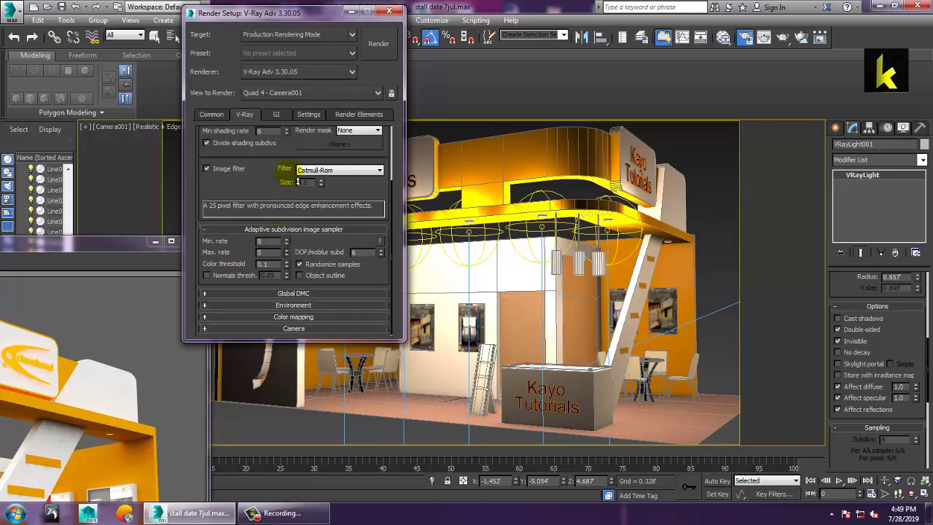
left_click(286, 241)
Show advanced Global DMC settings and enable the GI and reflection/refraction environment overrides.
left_click(294, 293)
scroll(297, 284, "down", 2)
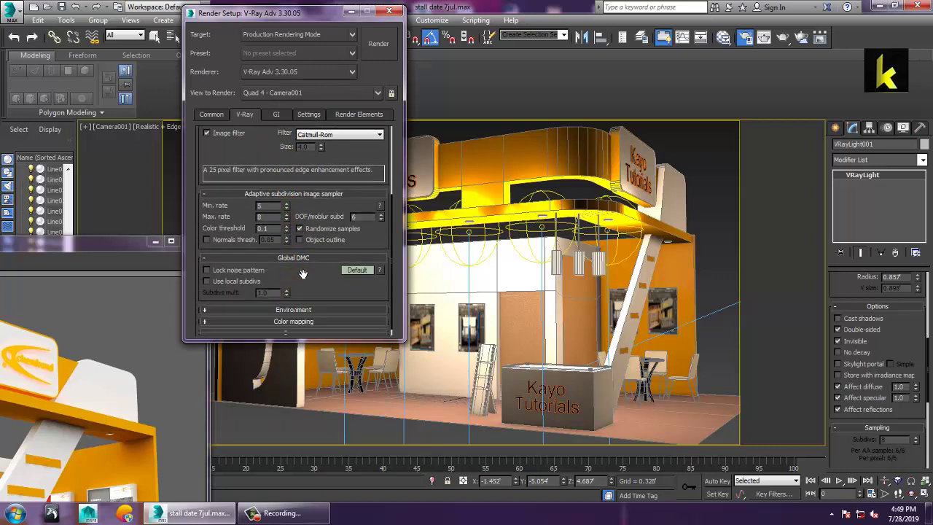
left_click(360, 268)
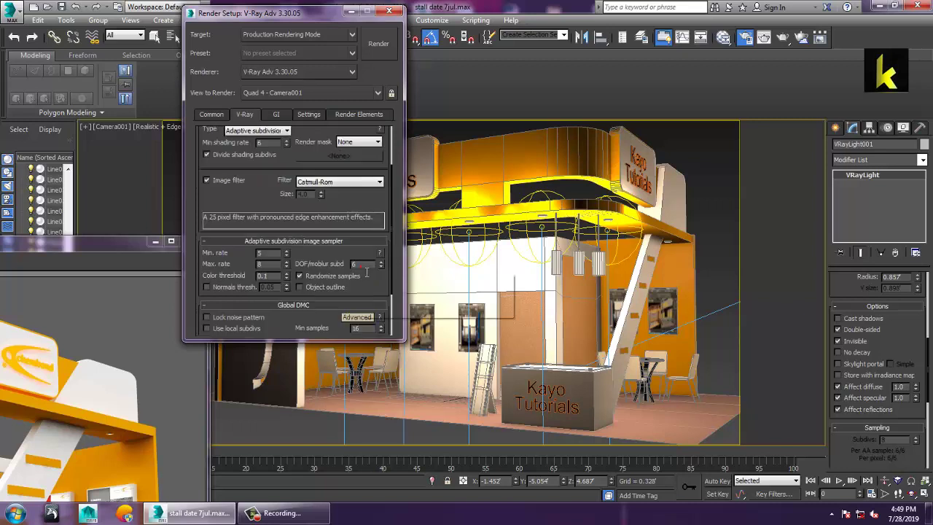
scroll(361, 277, "down", 1)
scroll(361, 277, "down", 2)
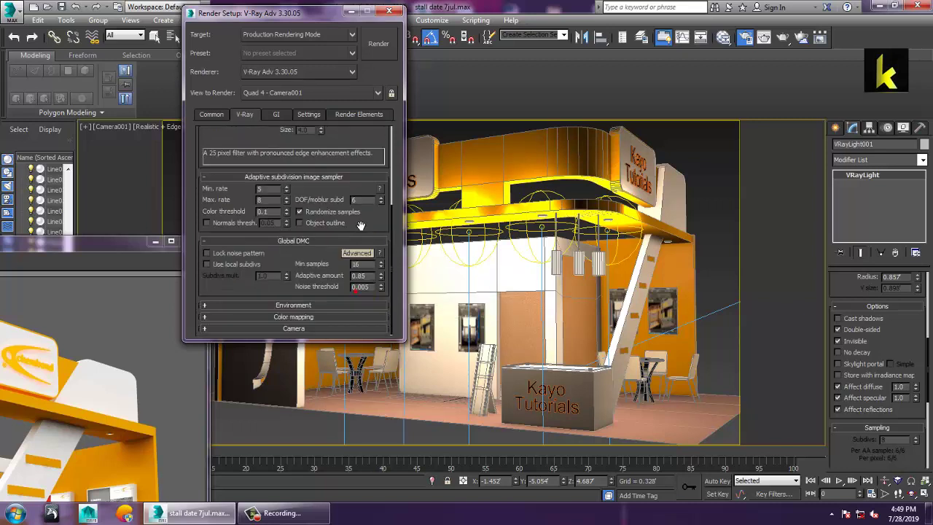
left_click(315, 306)
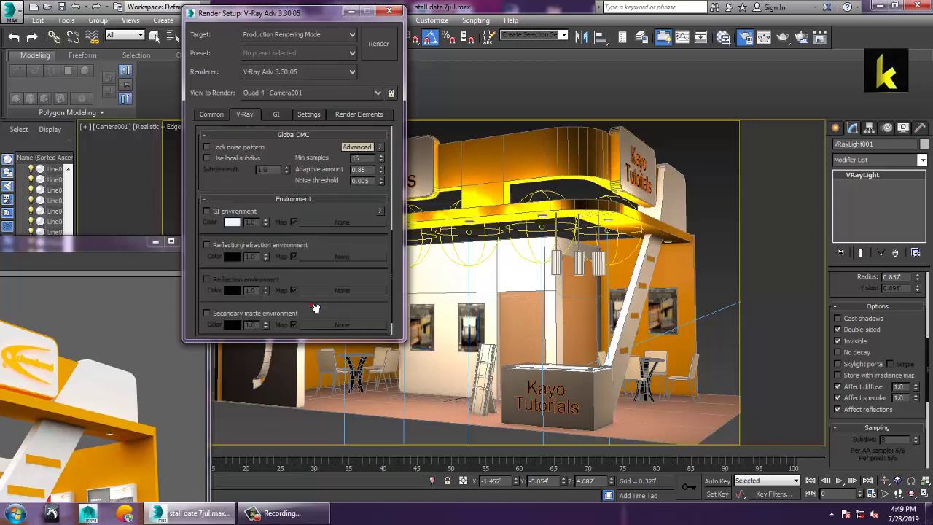
left_click(207, 210)
left_click(222, 246)
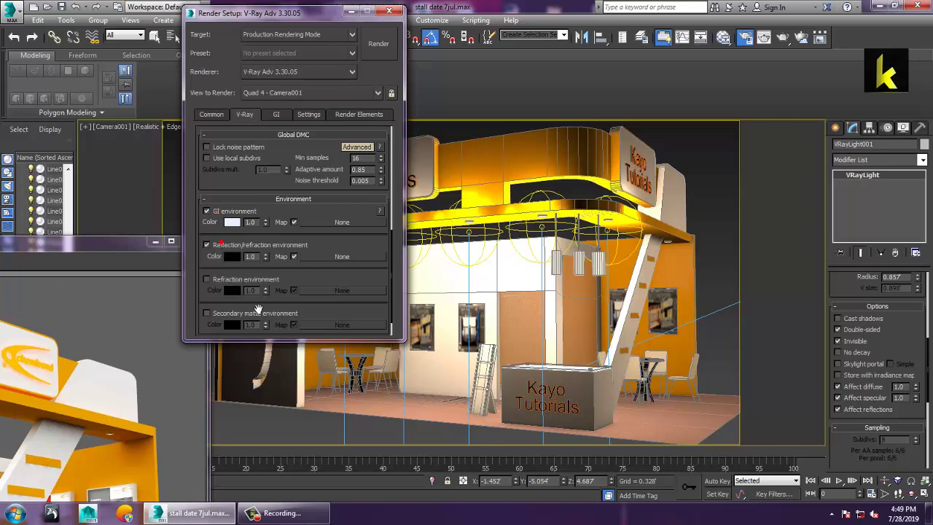
Set the V-Ray color mapping type to Exponential.
scroll(260, 274, "down", 2)
left_click(291, 317)
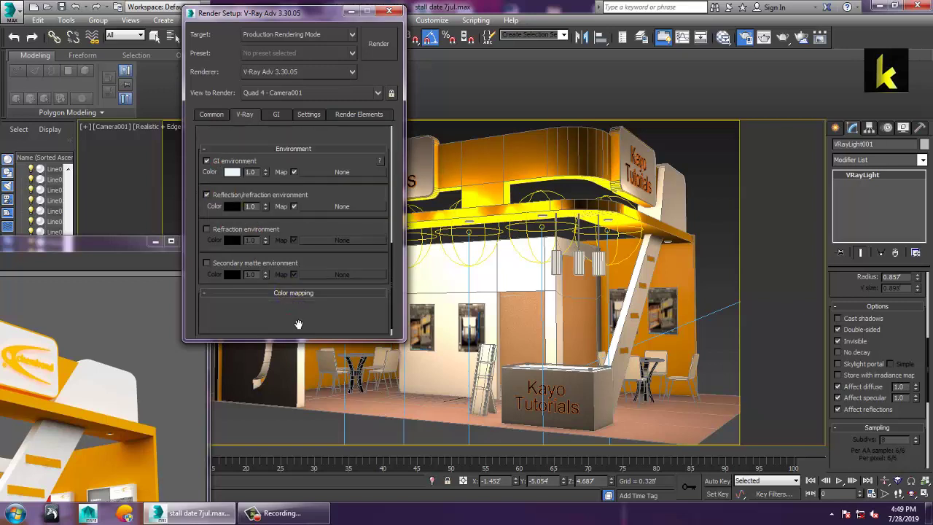
left_click(255, 306)
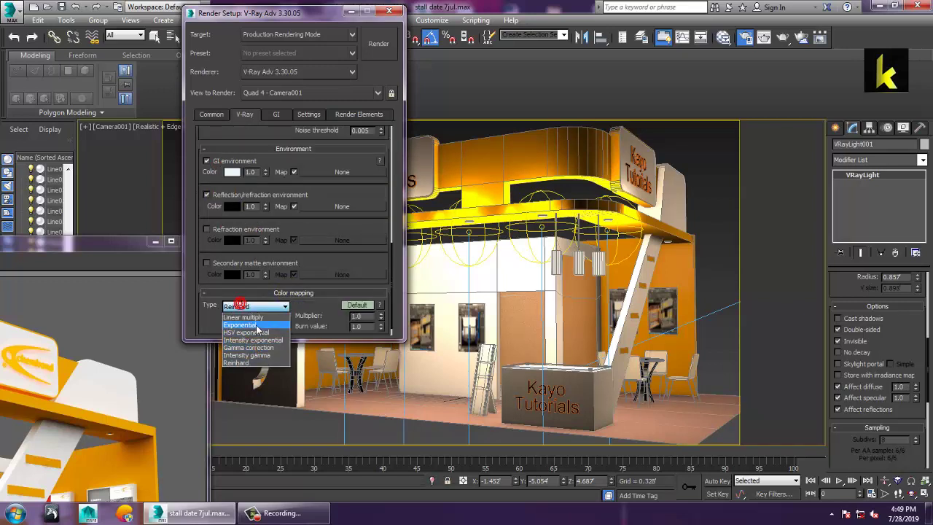
left_click(257, 333)
scroll(365, 309, "up", 3)
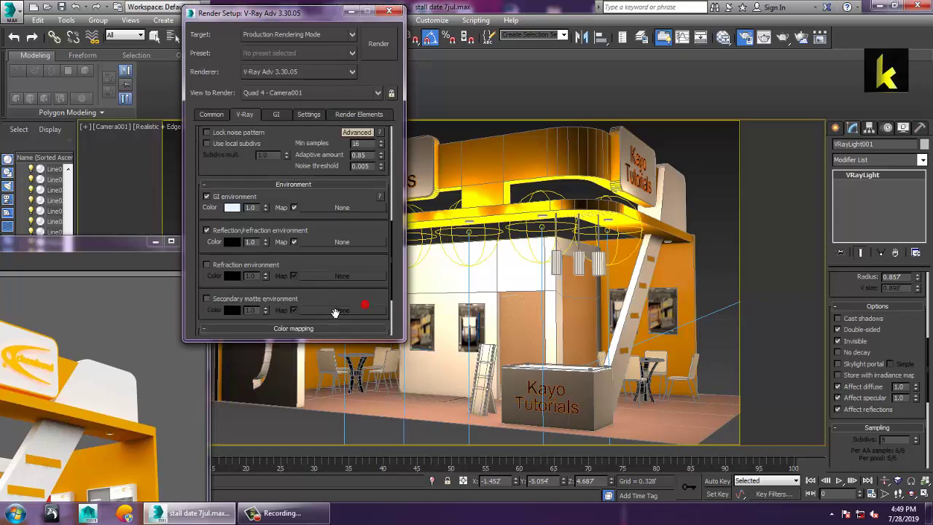
left_click_drag(335, 312, 330, 127)
scroll(254, 209, "up", 10)
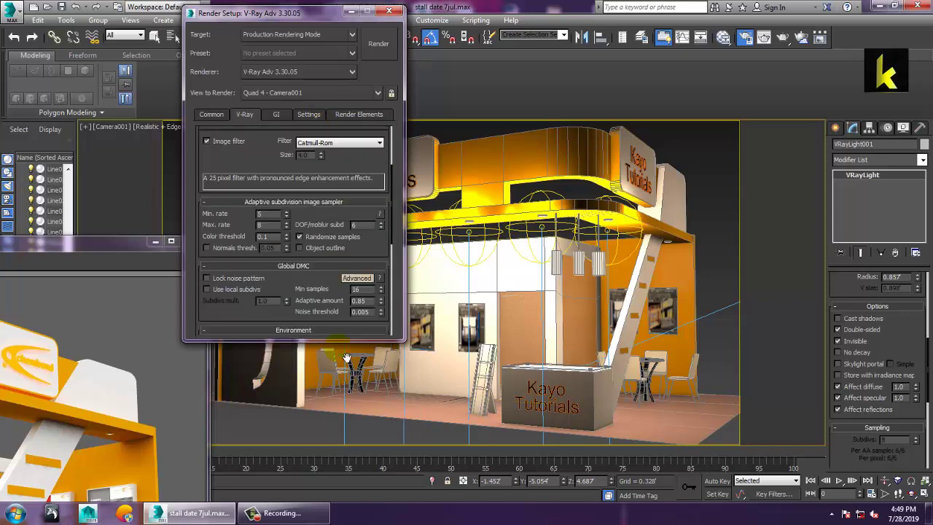
Turn on GI with Irradiance map and Light cache, using the Medium preset (Subdivs 150, Interp. samples 50).
left_click(276, 113)
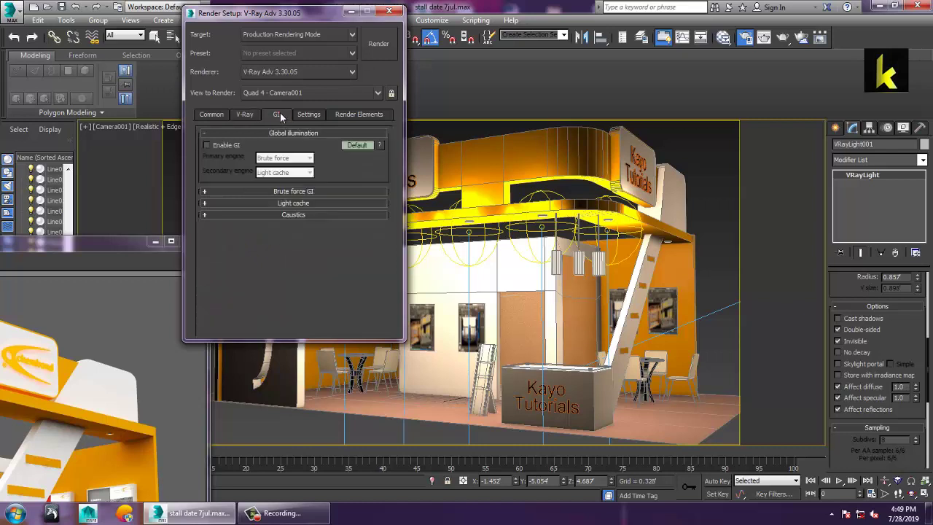
left_click(225, 142)
left_click(294, 159)
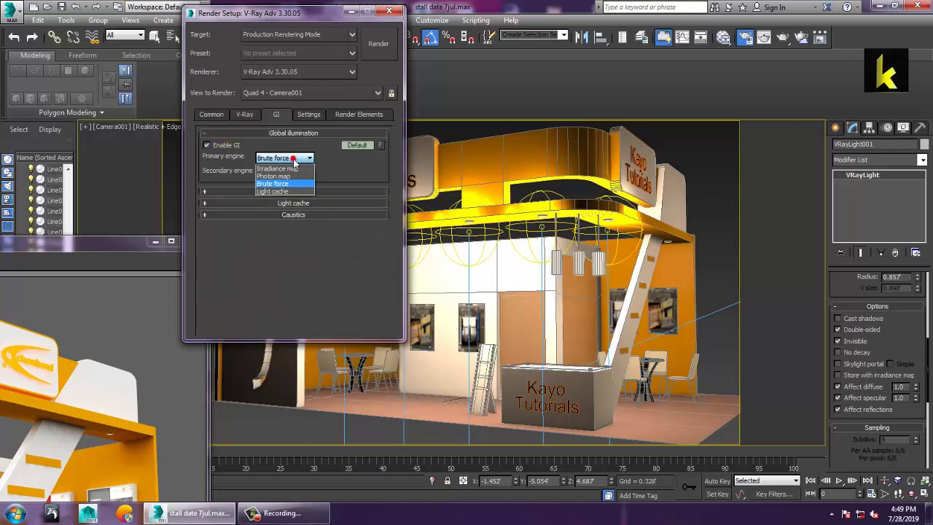
left_click(291, 167)
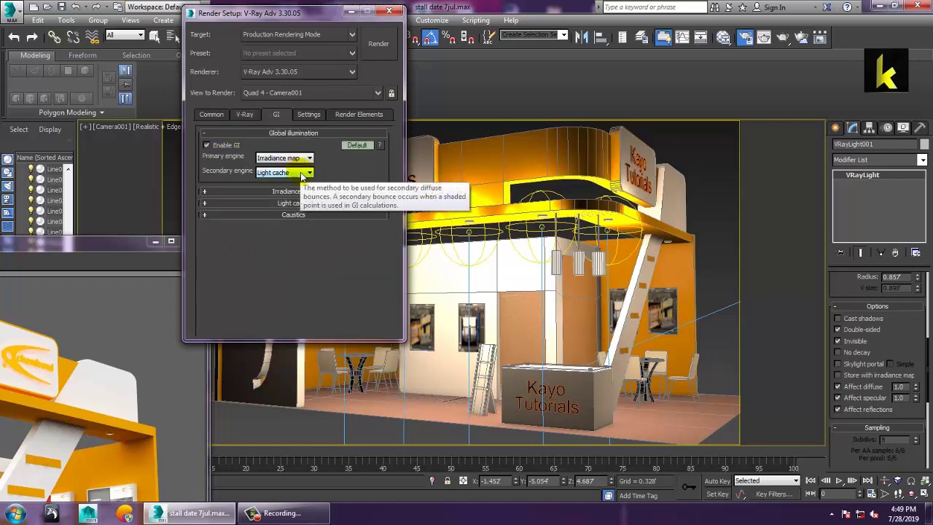
left_click(303, 176)
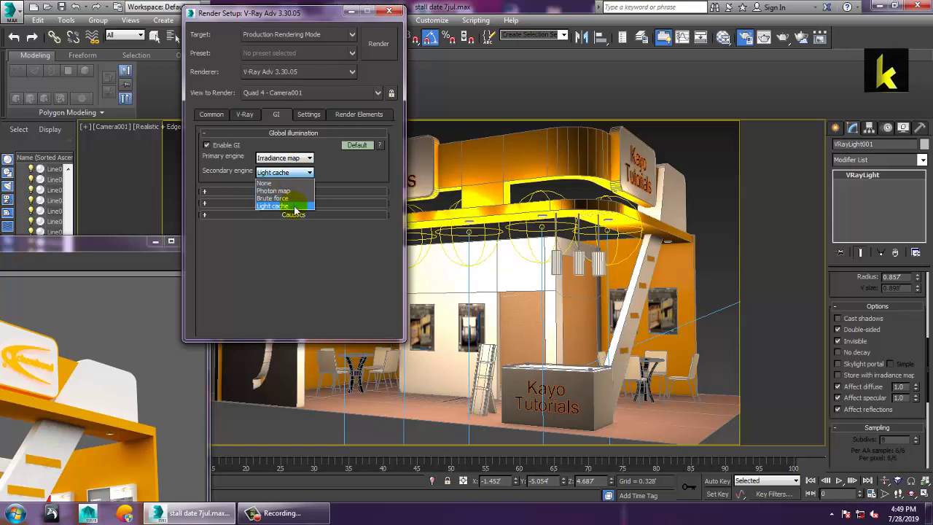
left_click(294, 206)
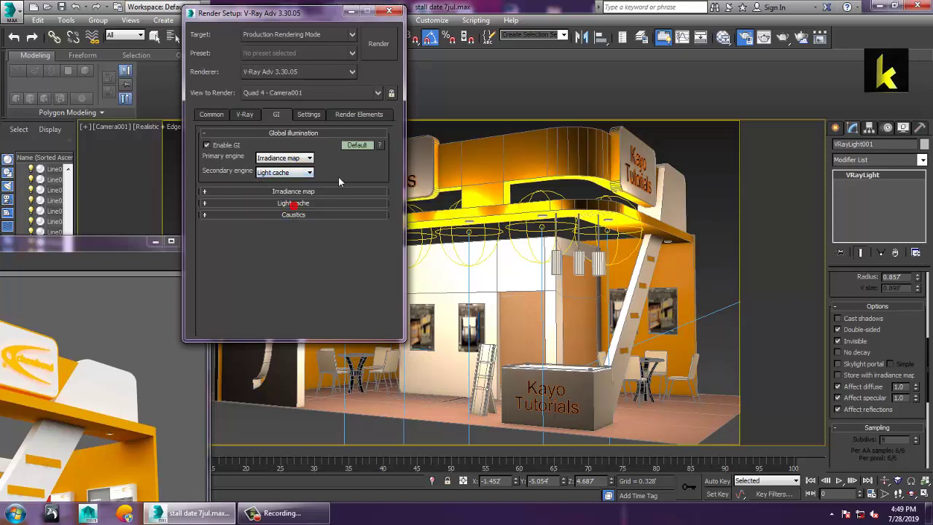
left_click(311, 192)
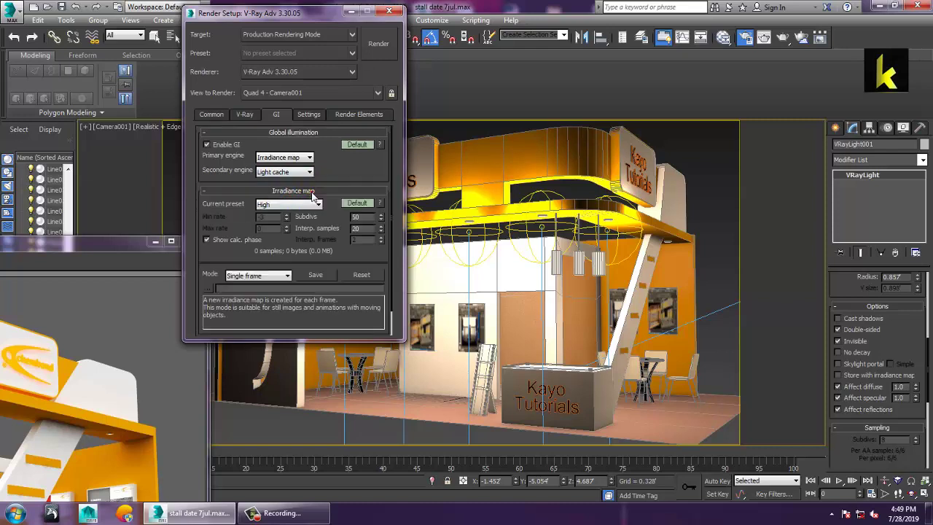
left_click(292, 203)
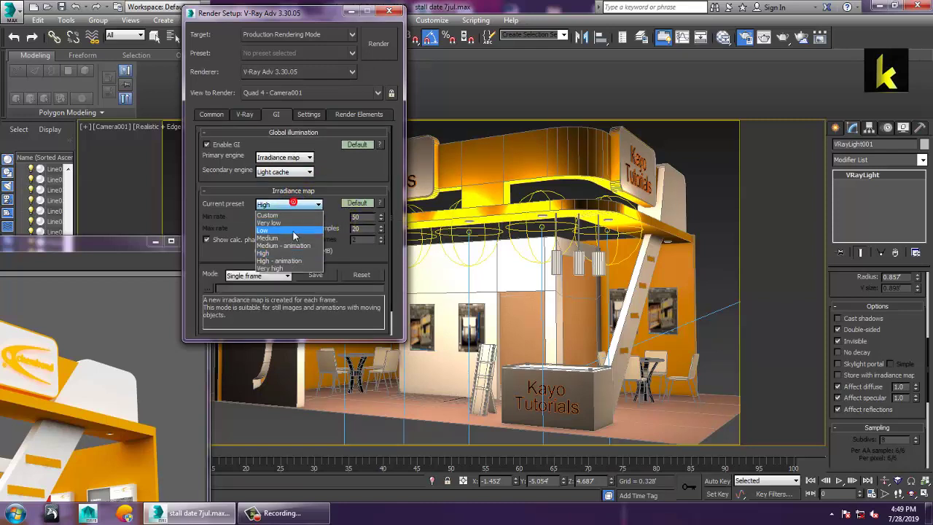
left_click(292, 237)
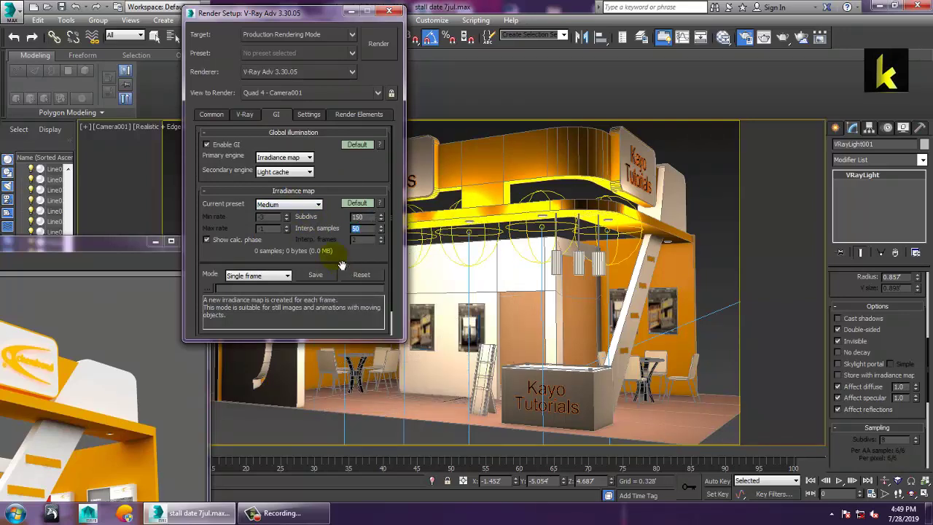
left_click_drag(342, 265, 325, 131)
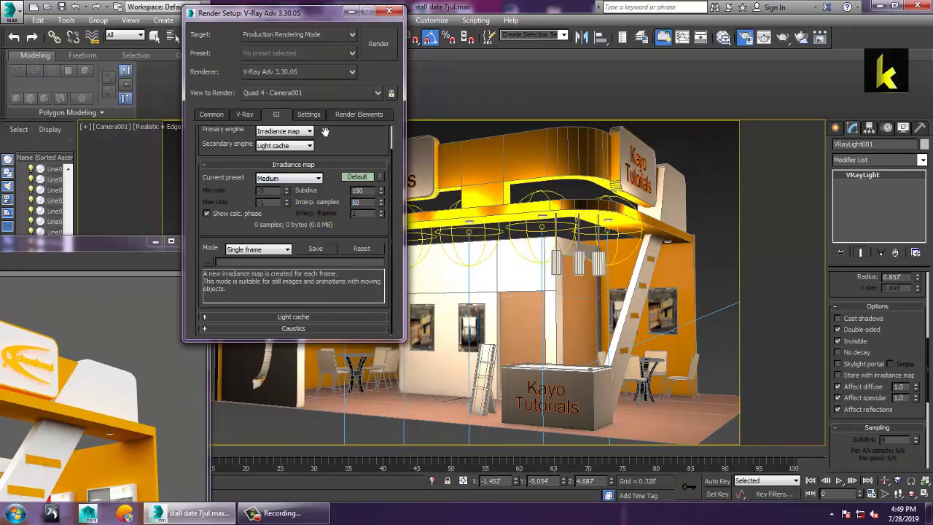
Start a Camera001 render from Render Setup and cancel it with Esc during the prepass.
left_click(376, 44)
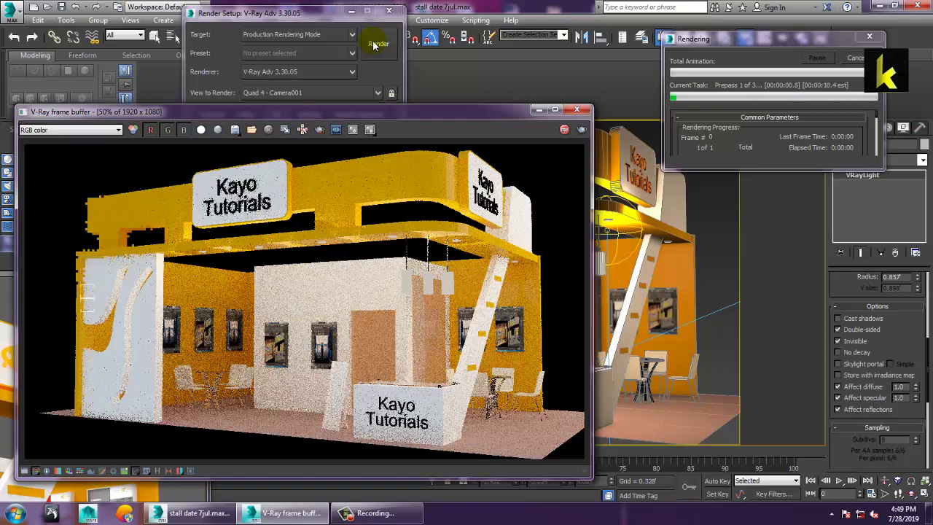
key("Escape")
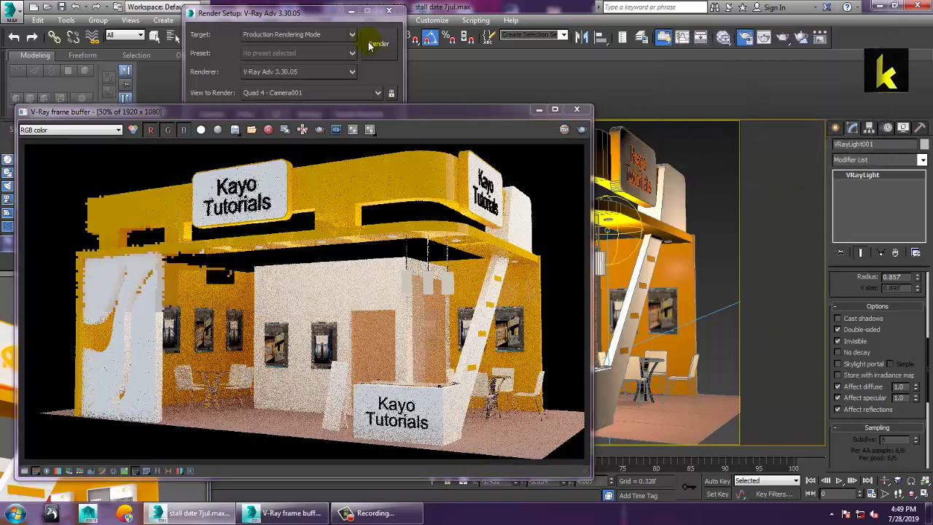
Minimize the rendered image window and clear the floor selection.
left_click(654, 423)
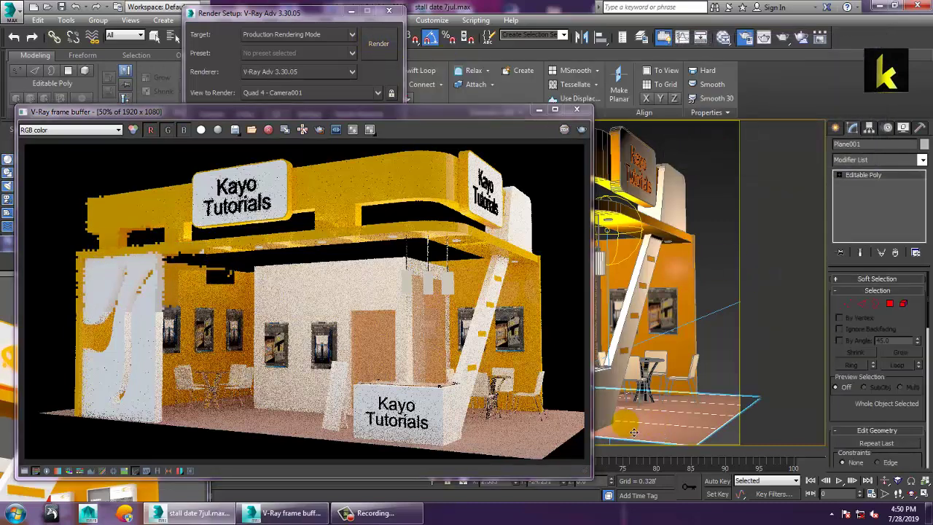
left_click(539, 109)
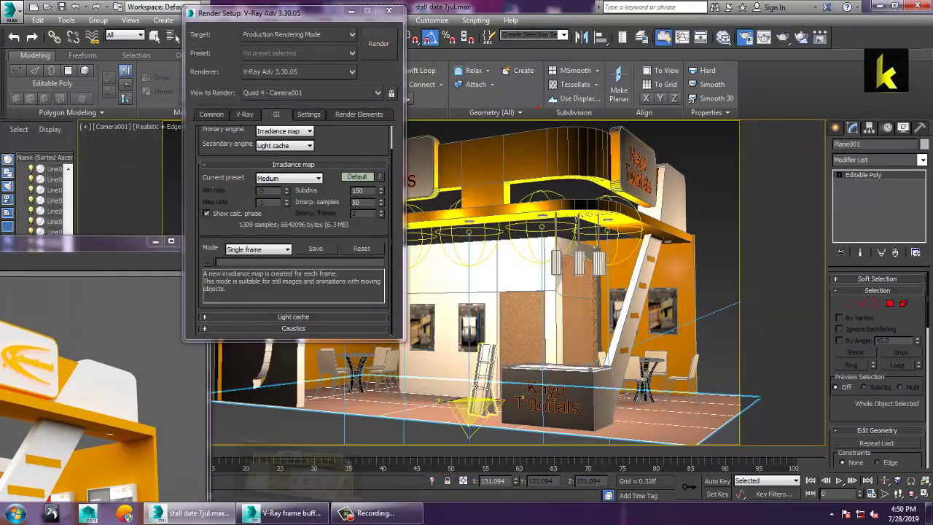
left_click(469, 417)
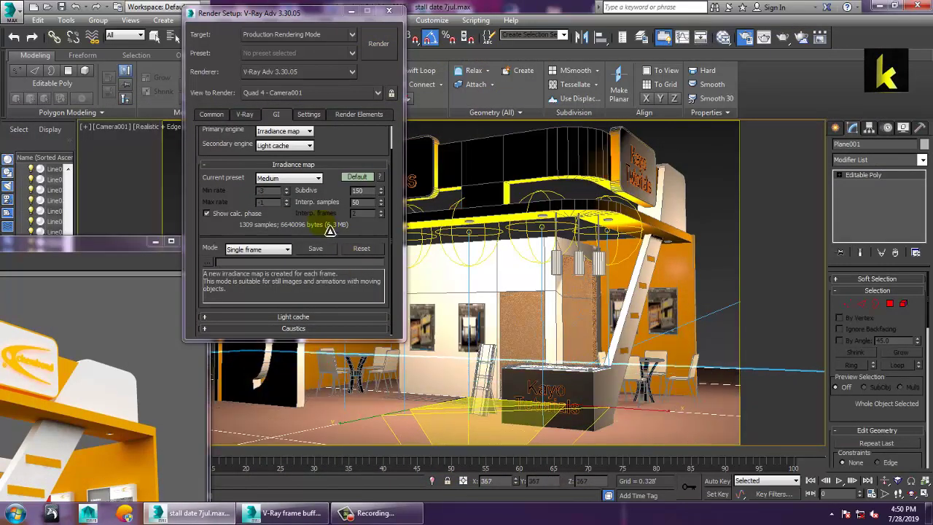
Set the environment background colour to white (255,255,255) in Environment and Effects.
key("8")
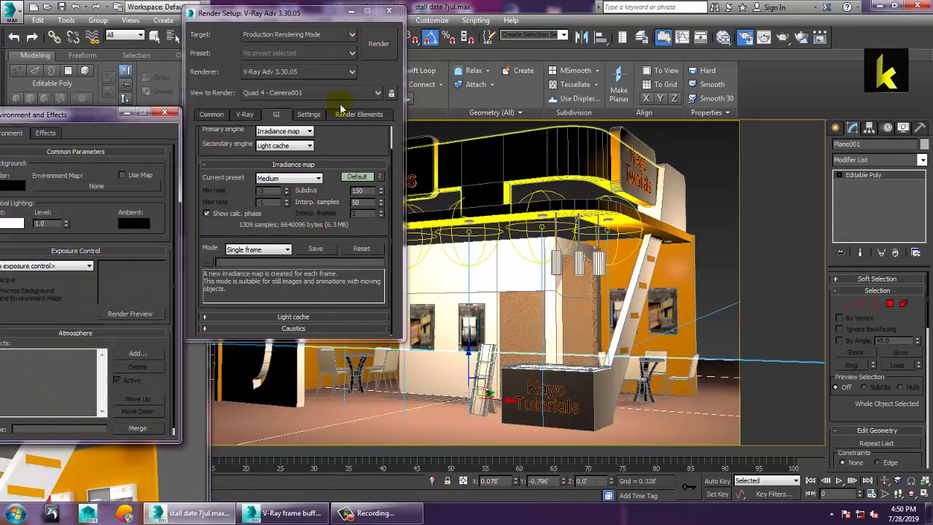
left_click_drag(49, 114, 281, 77)
left_click(240, 149)
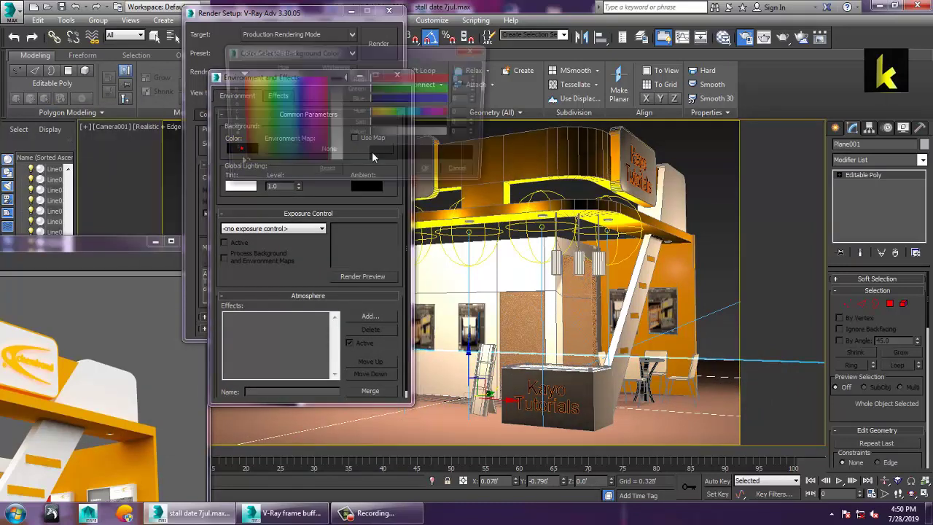
left_click_drag(323, 126, 334, 129)
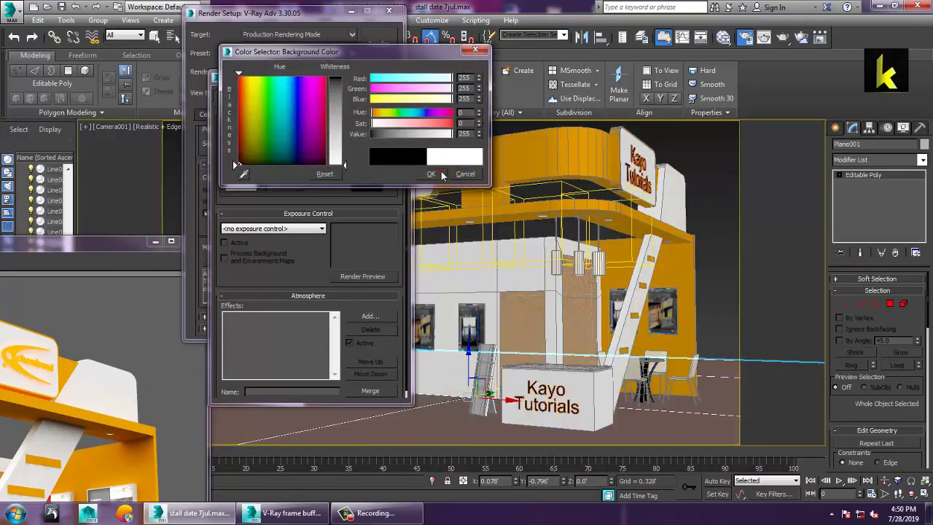
left_click(475, 50)
left_click_drag(355, 13, 230, 36)
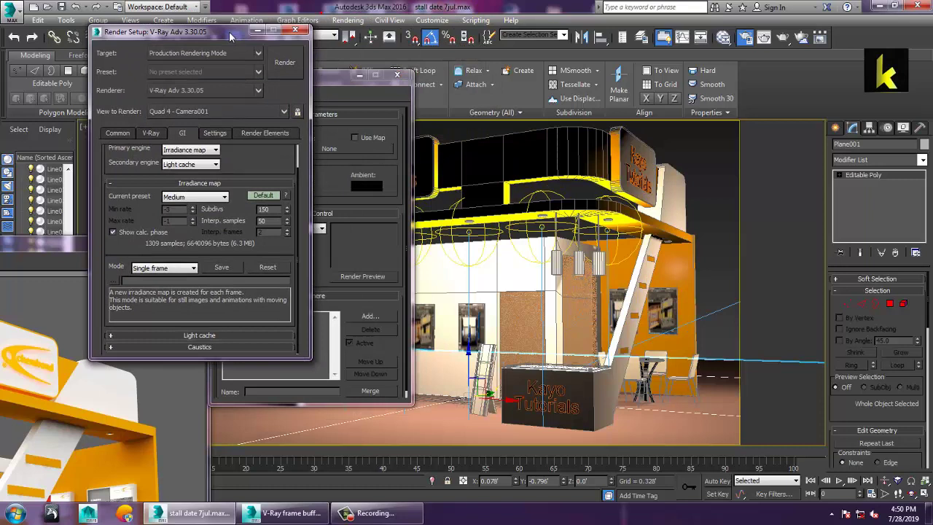
Launch the Camera001 render and bring up the V-Ray frame buffer to watch it.
left_click(285, 63)
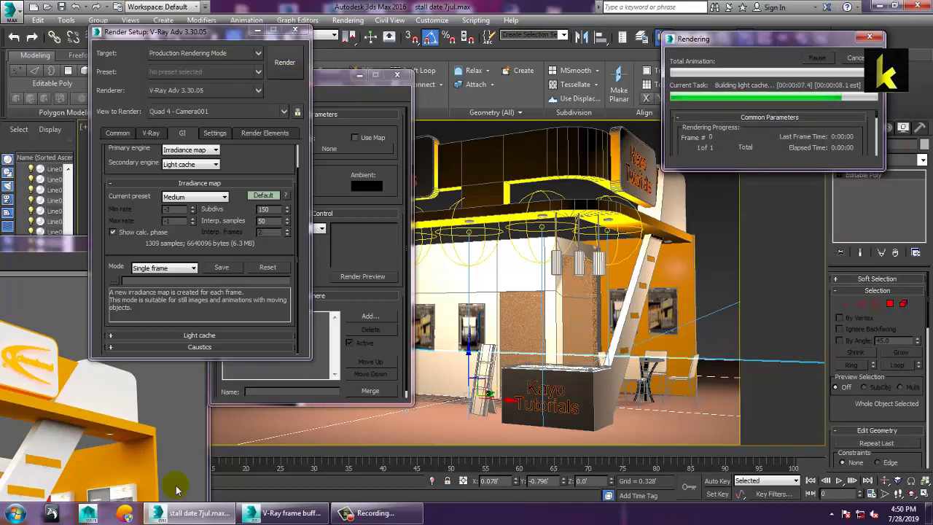
left_click(284, 512)
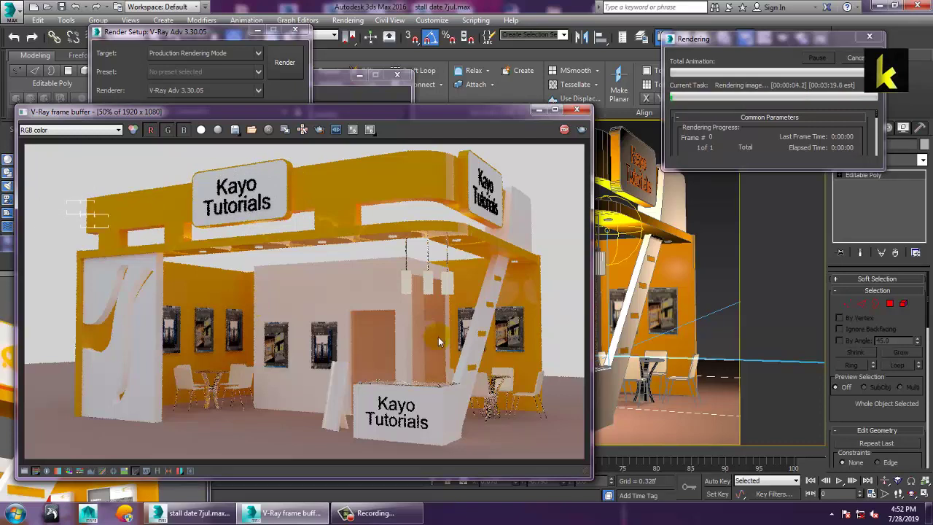
Reposition the frame buffer to see the full render, then zoom to 100% and back to 50%.
left_click(530, 175)
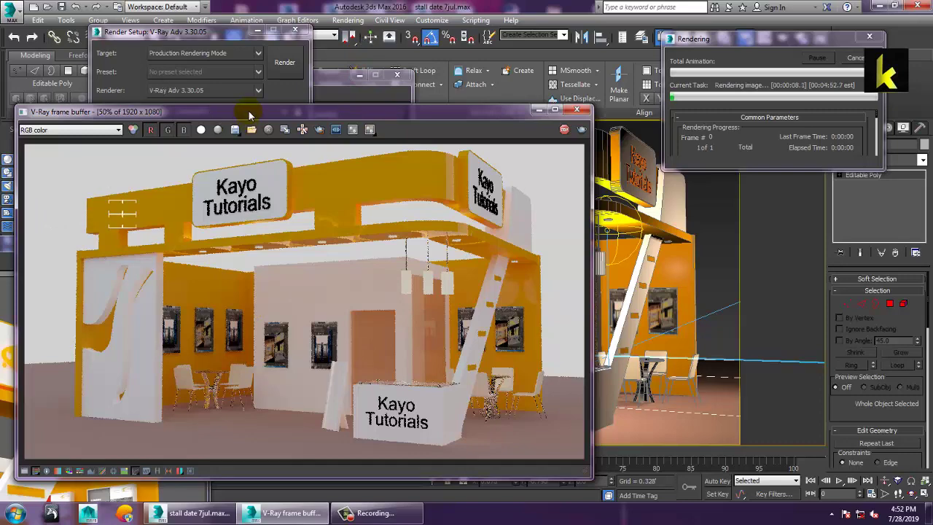
left_click_drag(248, 116, 365, 262)
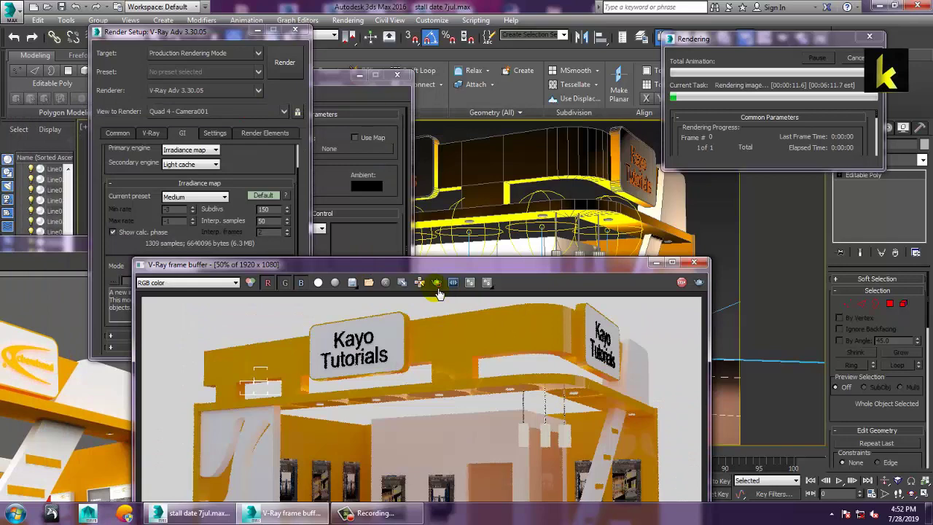
left_click_drag(453, 266, 441, 92)
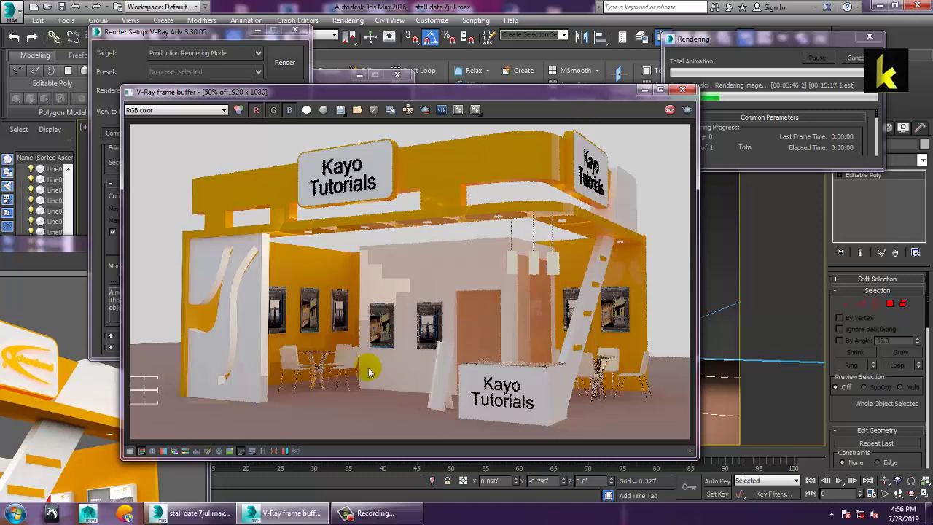
double_click(316, 337)
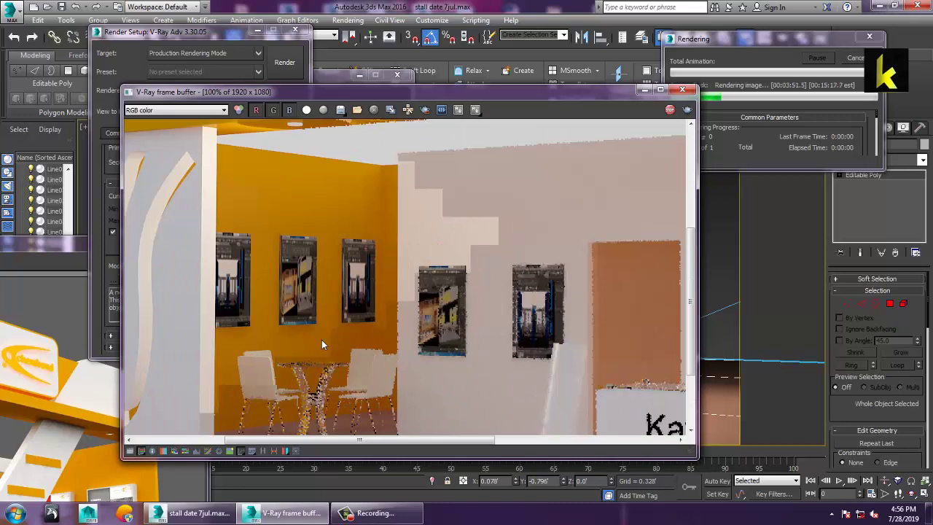
double_click(322, 339)
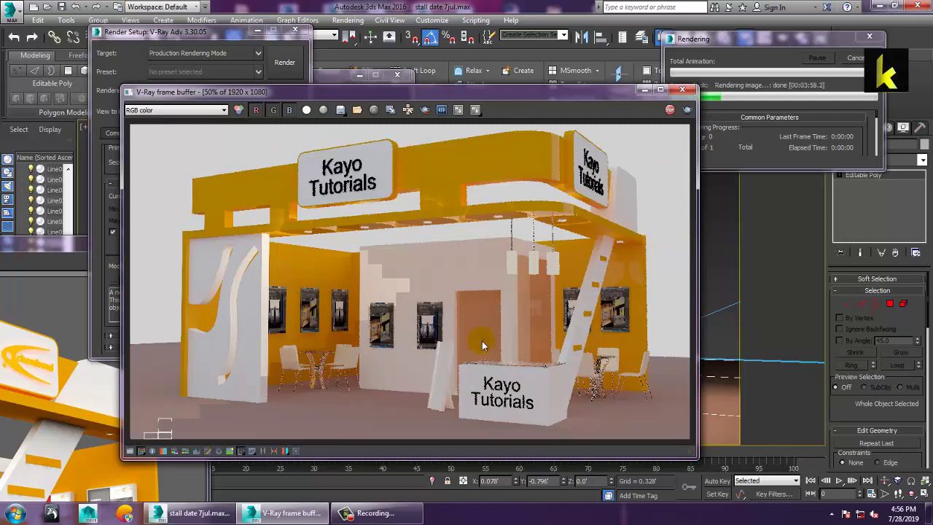
Close the V-Ray frame buffer and Render Setup, and move Environment and Effects aside.
left_click(682, 89)
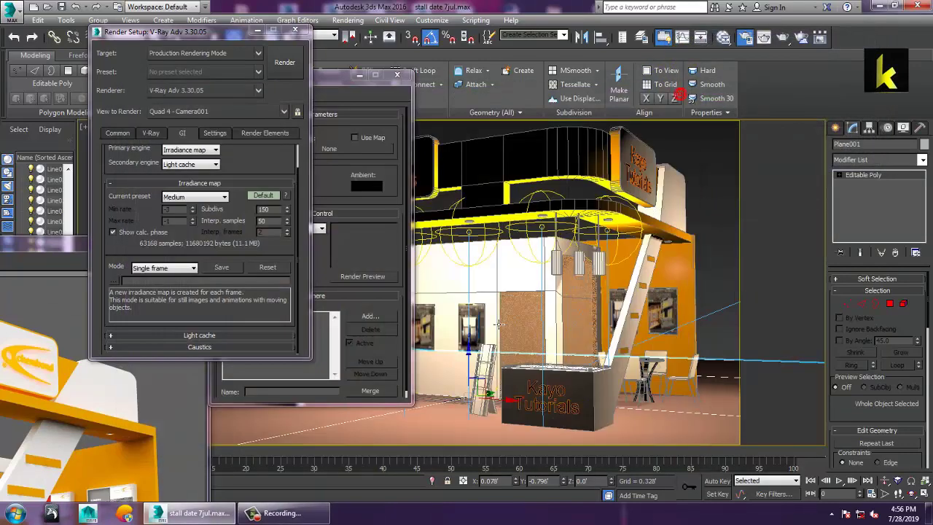
left_click(295, 30)
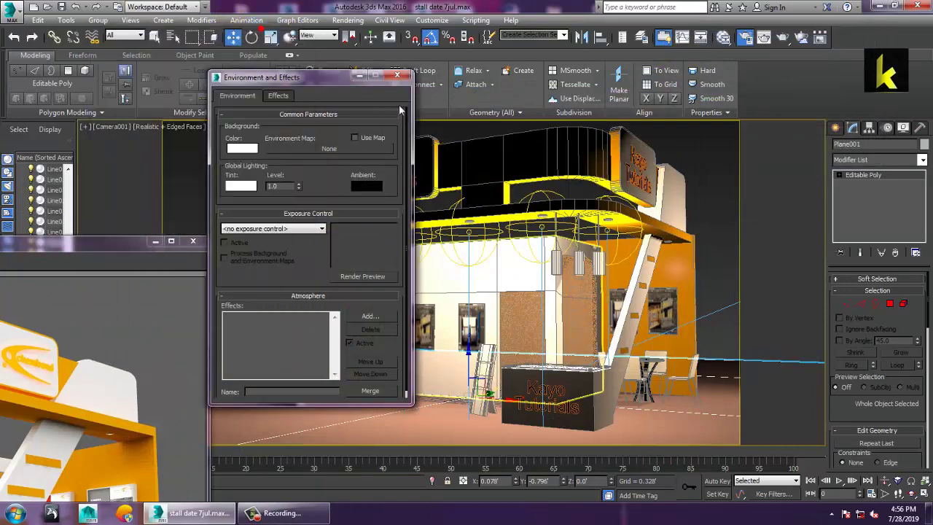
left_click_drag(335, 74, 132, 241)
Select the ceiling sphere lights, lower them about 0.831, then fit the scene in Perspective view.
left_click(430, 256)
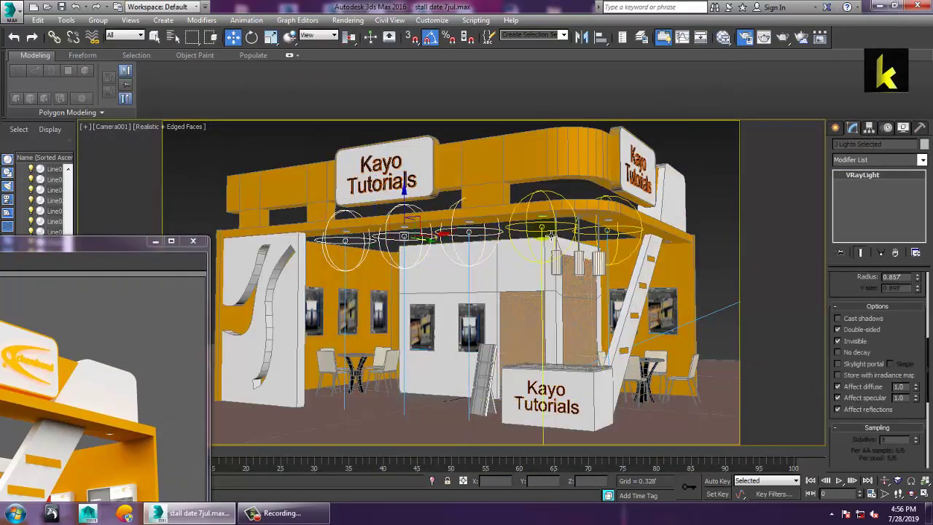
left_click(541, 227, "ctrl")
left_click(614, 235, "ctrl")
left_click(614, 235, "ctrl")
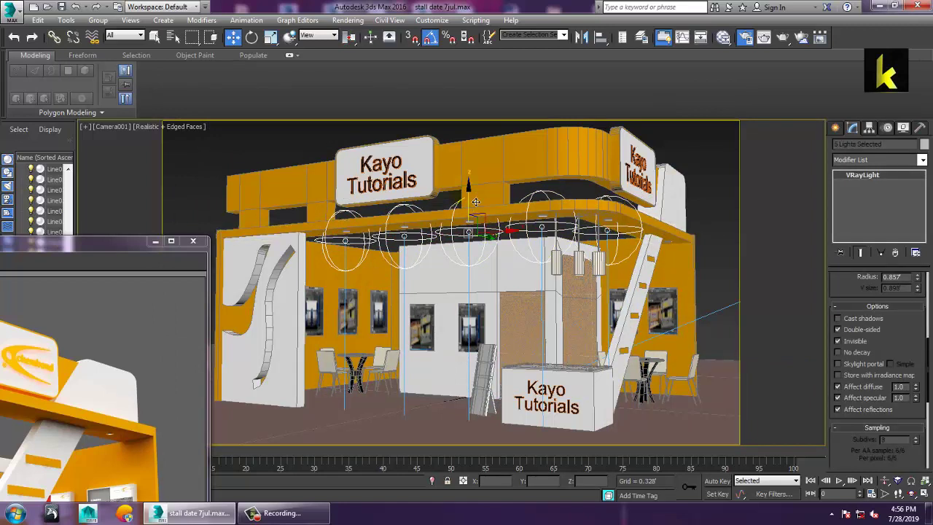
left_click_drag(470, 198, 481, 230)
left_click(549, 285)
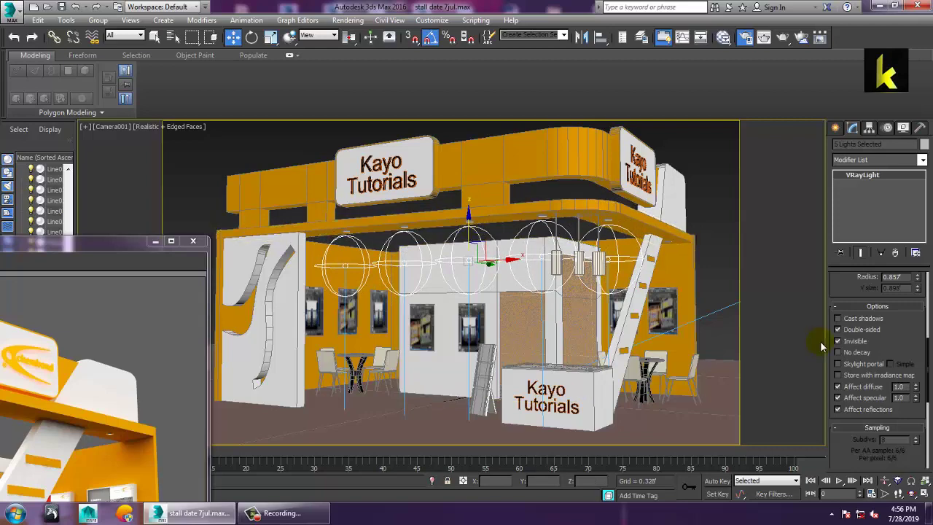
scroll(918, 354, "up", 2)
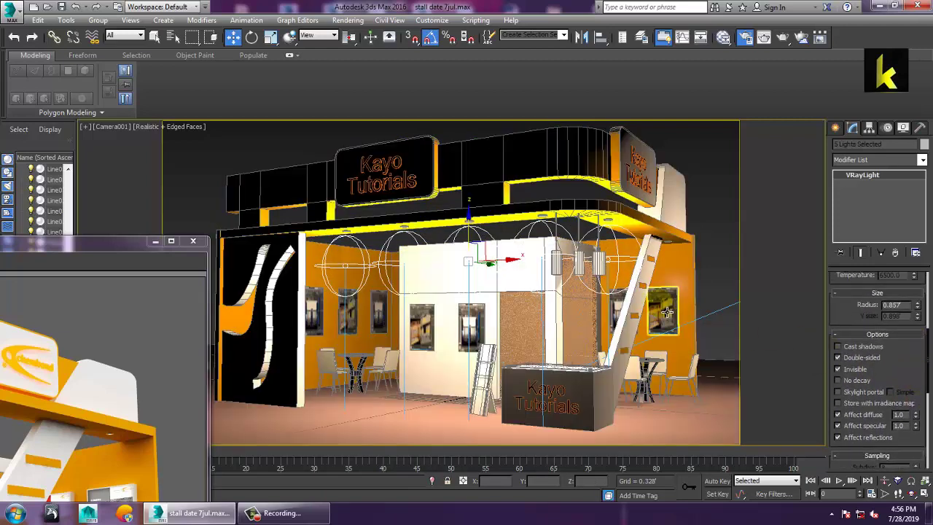
key("p")
key("z")
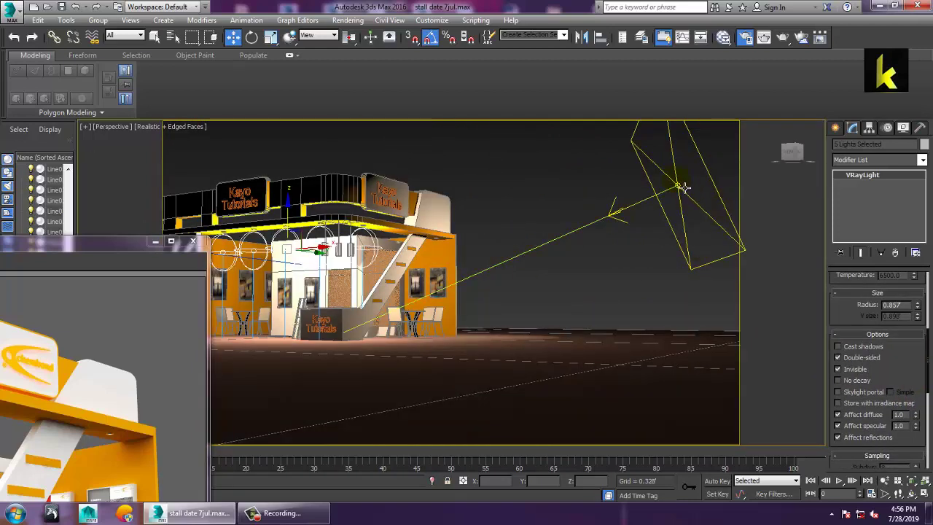
left_click(680, 186)
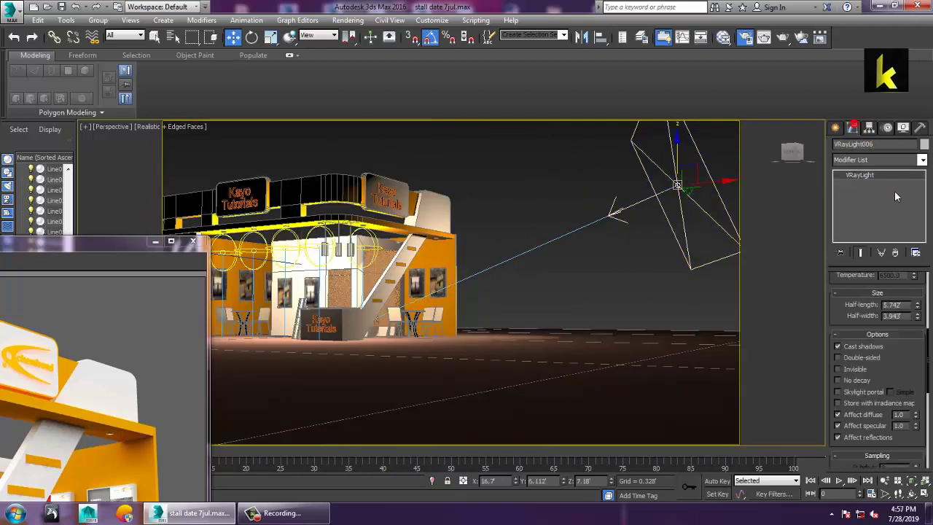
middle_click_drag(651, 258, 661, 260)
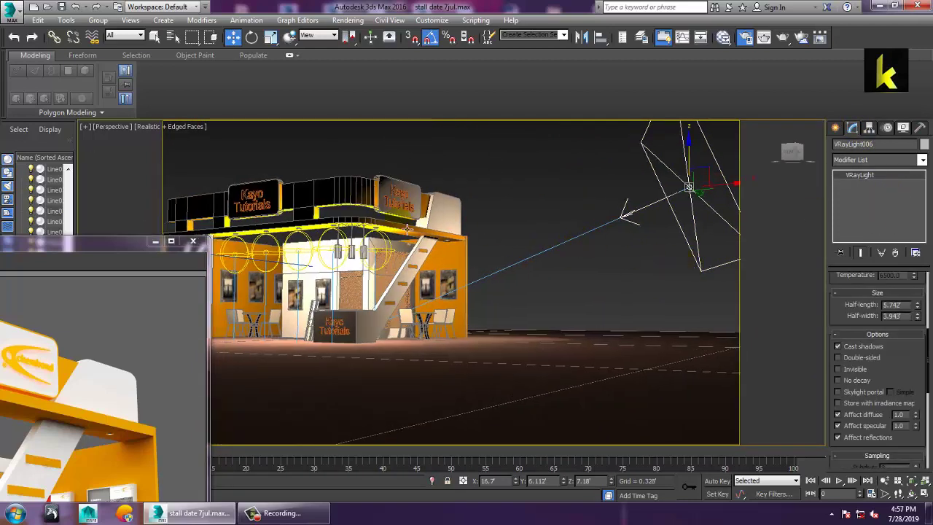
middle_click_drag(408, 229, 490, 289, "alt")
scroll(425, 289, "up", 5)
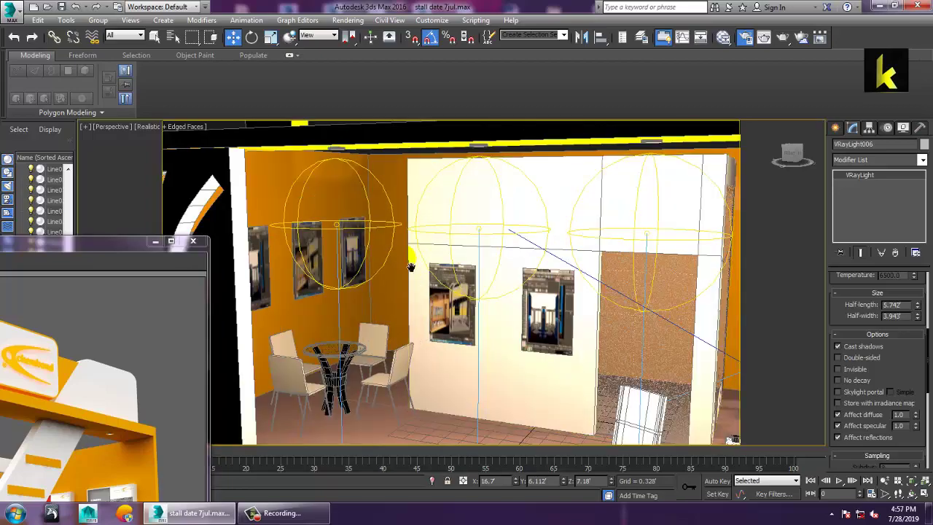
scroll(433, 297, "down", 5)
middle_click_drag(434, 298, 537, 309, "alt")
scroll(471, 309, "up", 3)
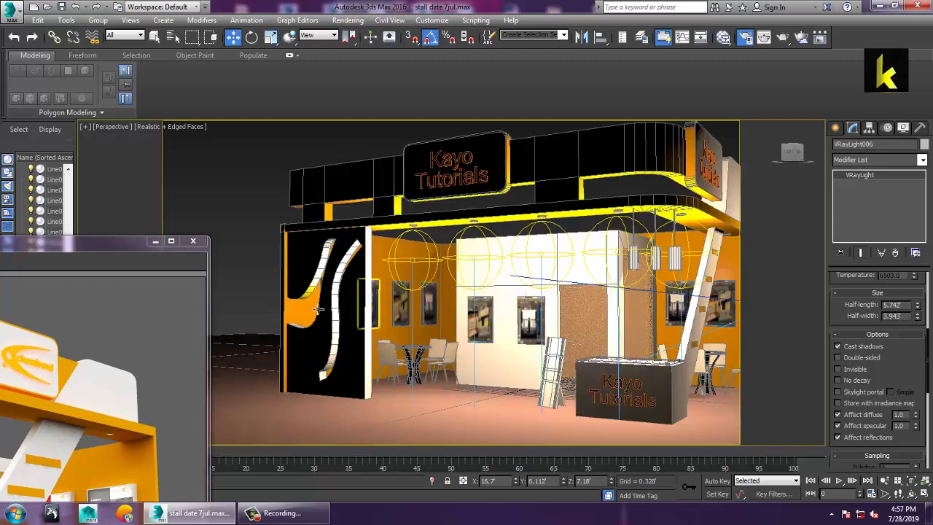
scroll(354, 298, "down", 5)
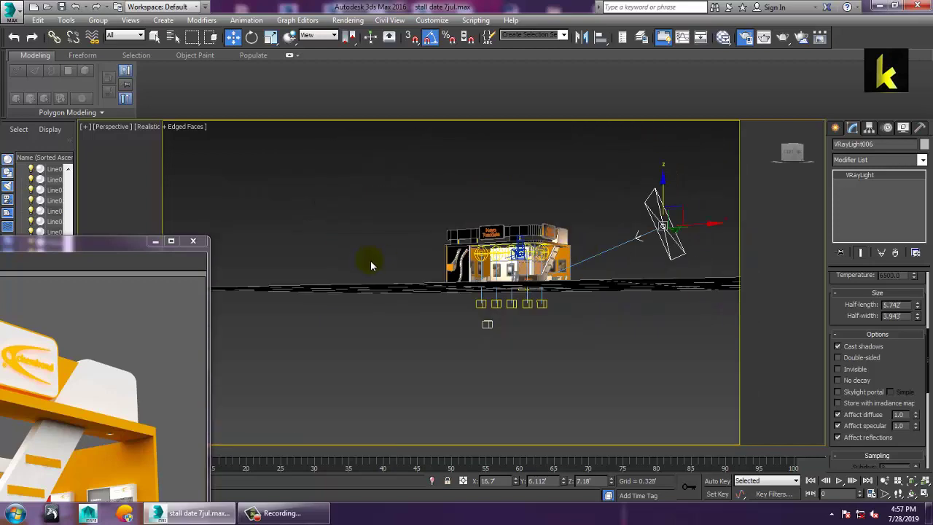
scroll(672, 250, "up", 4)
middle_click_drag(458, 236, 488, 238, "alt")
scroll(488, 238, "up", 4)
scroll(488, 237, "down", 3)
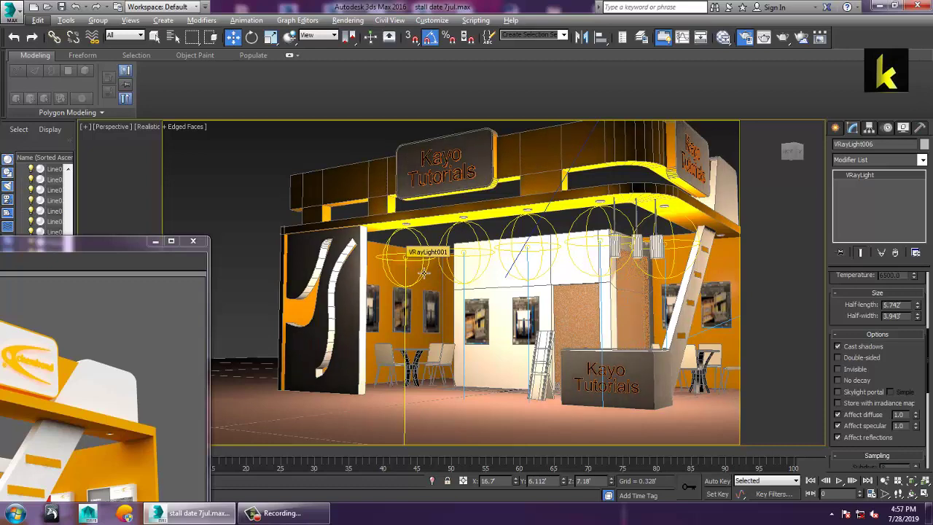
scroll(555, 276, "down", 5)
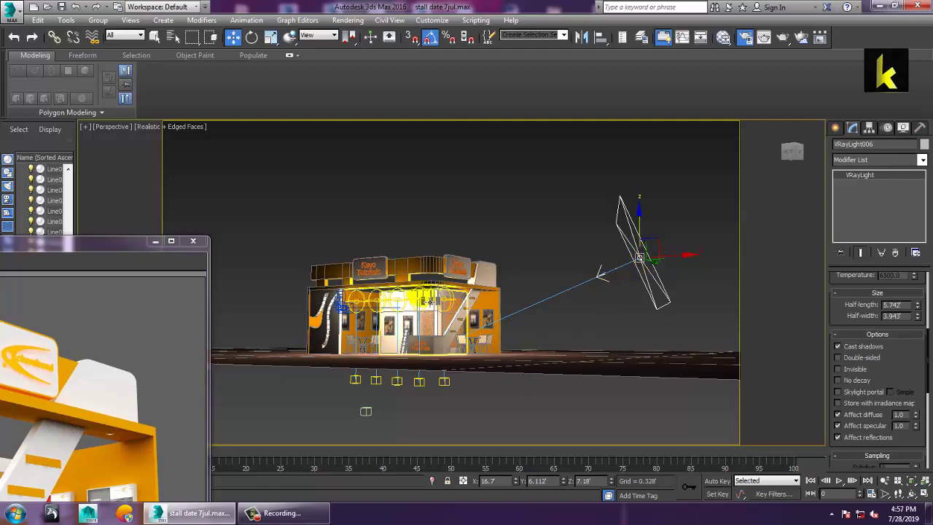
middle_click_drag(431, 301, 487, 318, "alt")
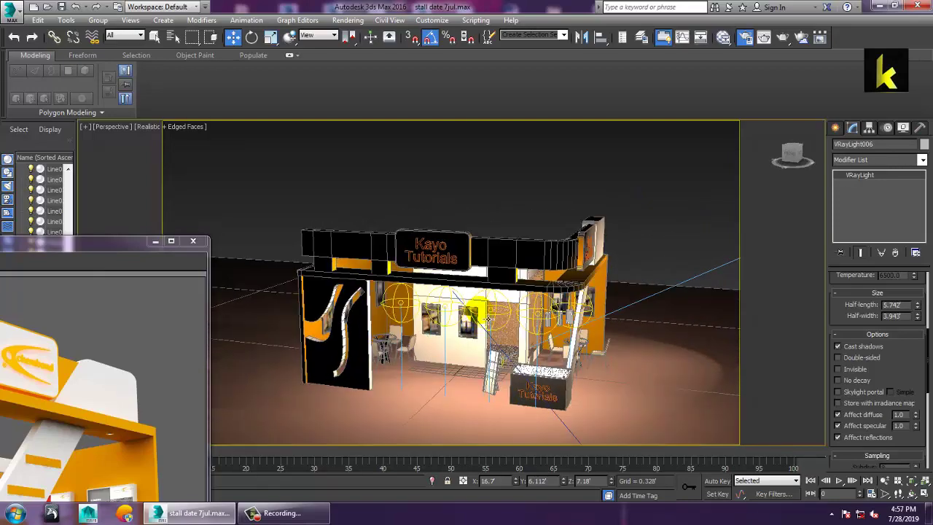
scroll(486, 318, "up", 6)
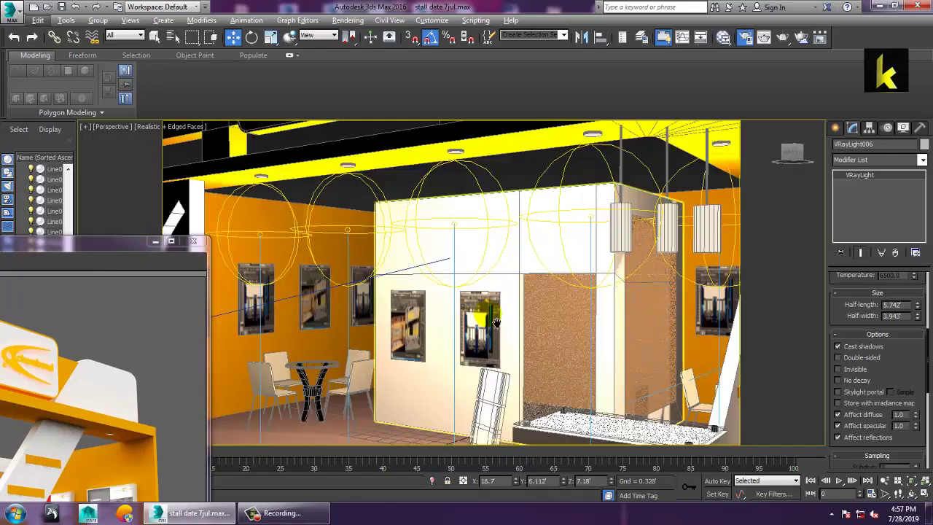
scroll(495, 321, "down", 8)
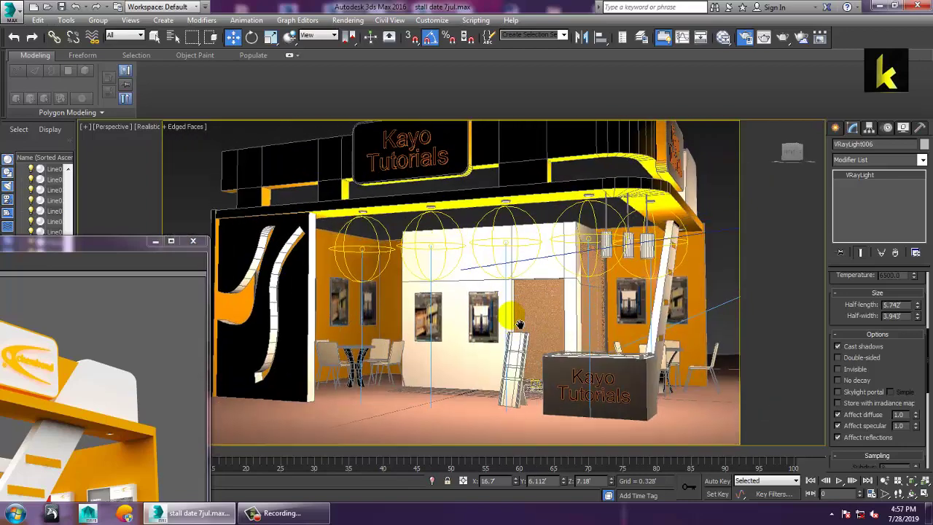
middle_click_drag(519, 324, 528, 332)
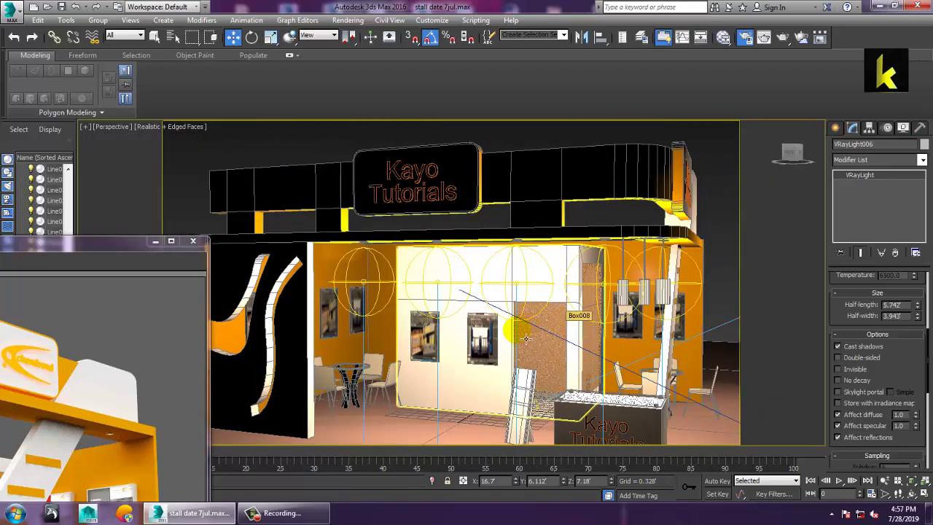
left_click(281, 513)
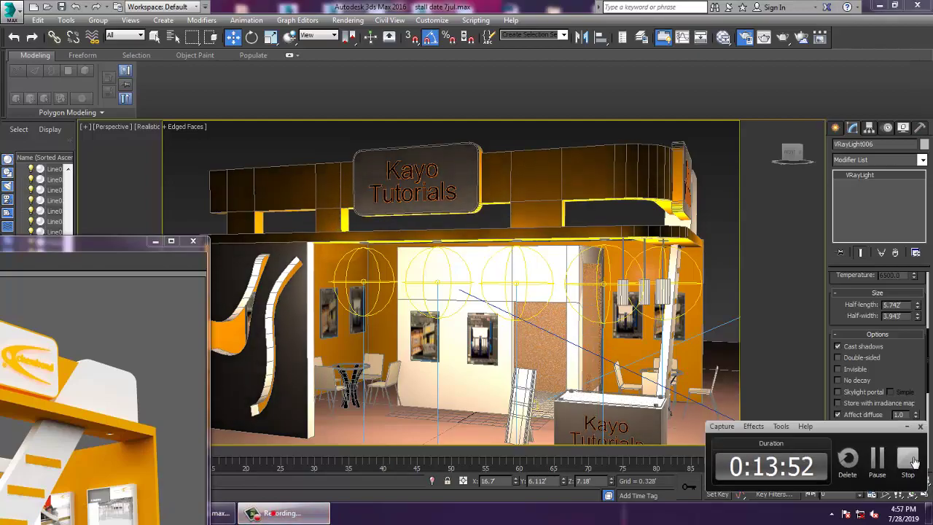